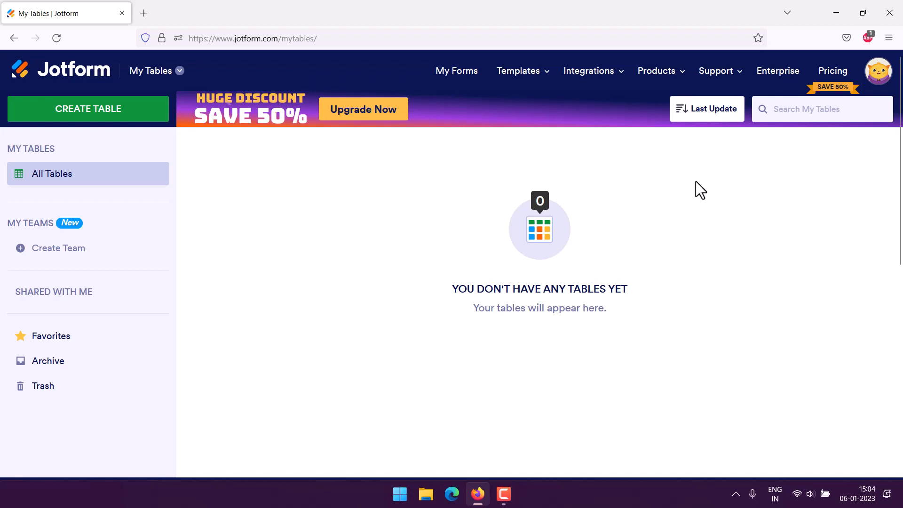
Step: Create a new blank table from scratch
mouse_move(673, 91)
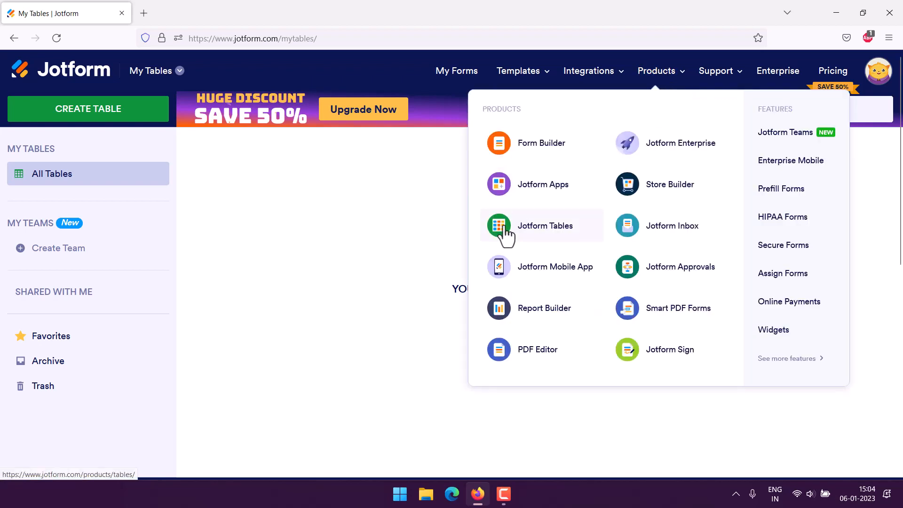
left_click(71, 115)
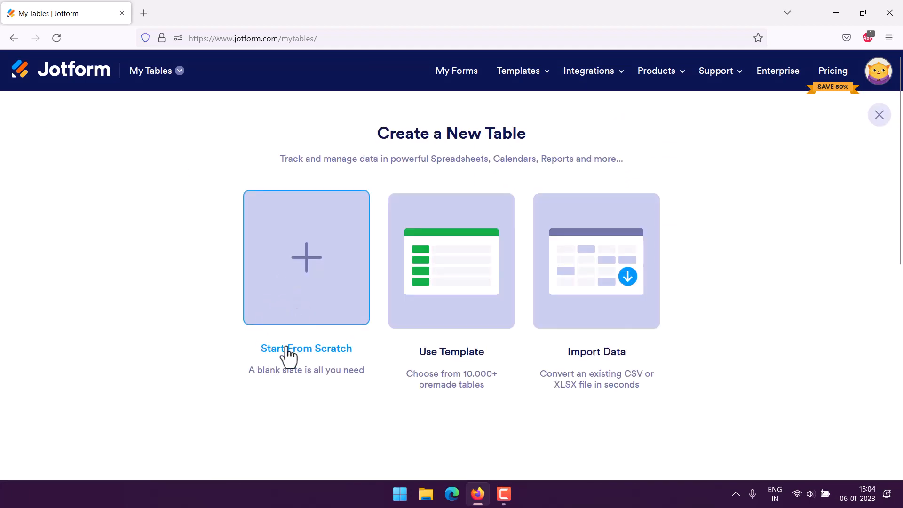
left_click(292, 258)
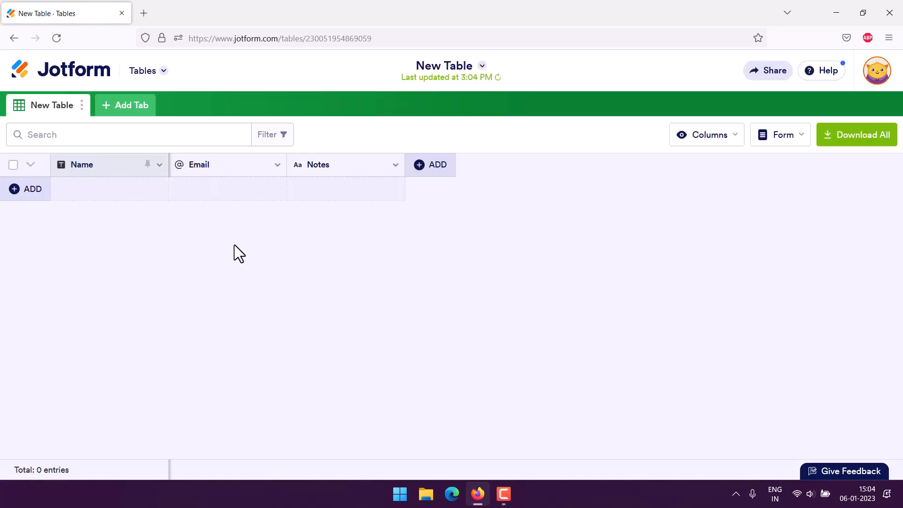
Step: Delete the default Name column from the table together with all its data
left_click(160, 164)
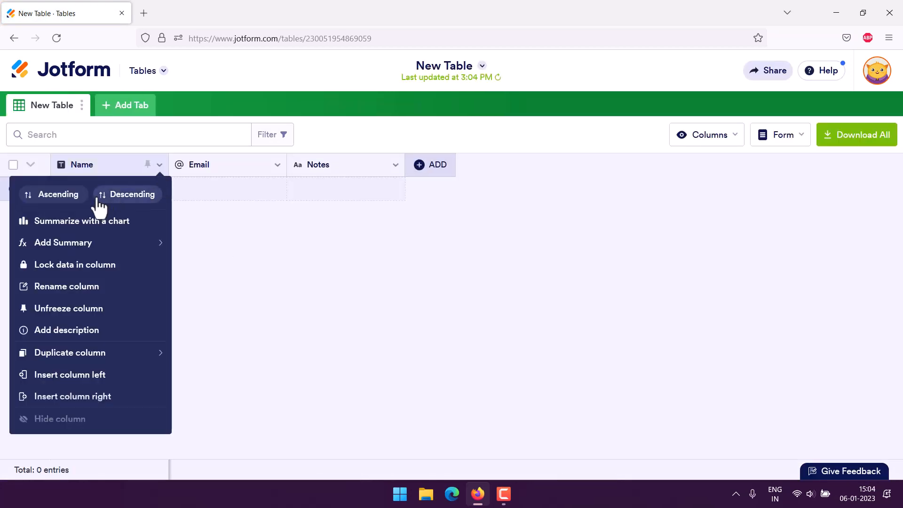
scroll(126, 390, "down", 1)
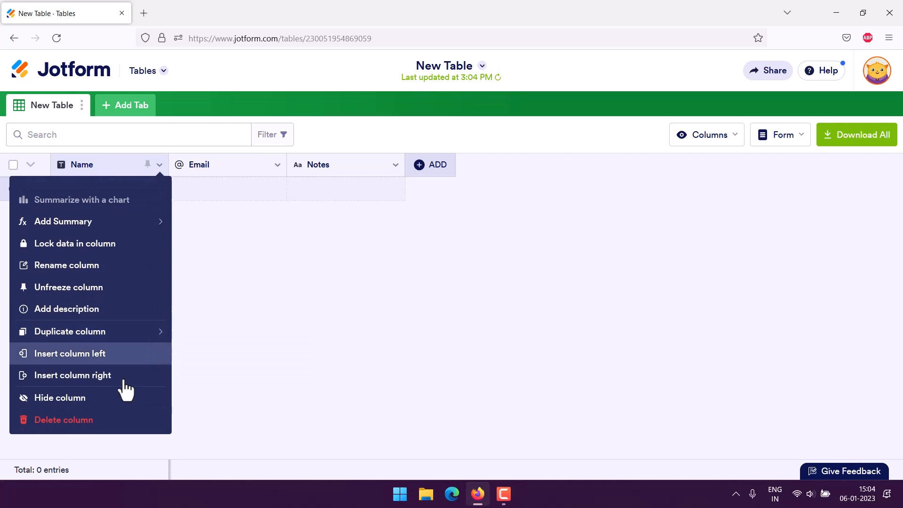
left_click(61, 422)
left_click(514, 360)
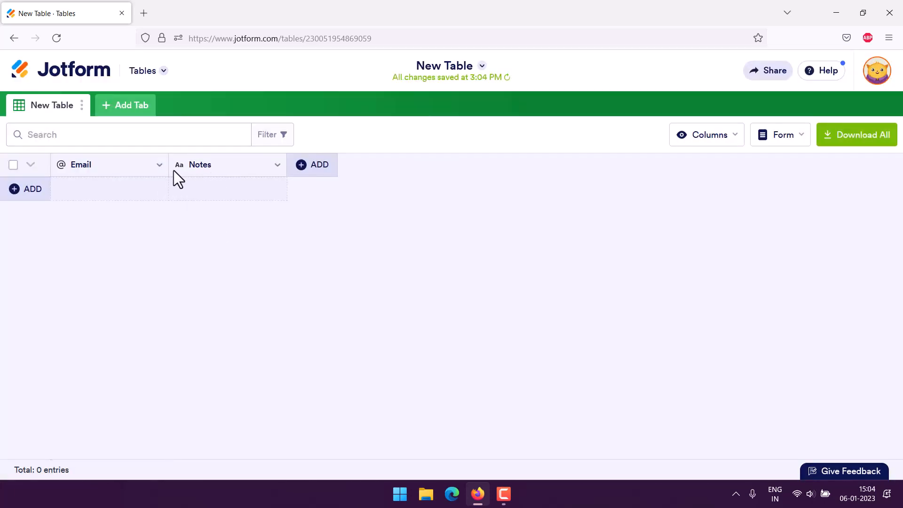
Step: Delete the Email column from the table together with all its data
left_click(159, 165)
scroll(112, 367, "down", 1)
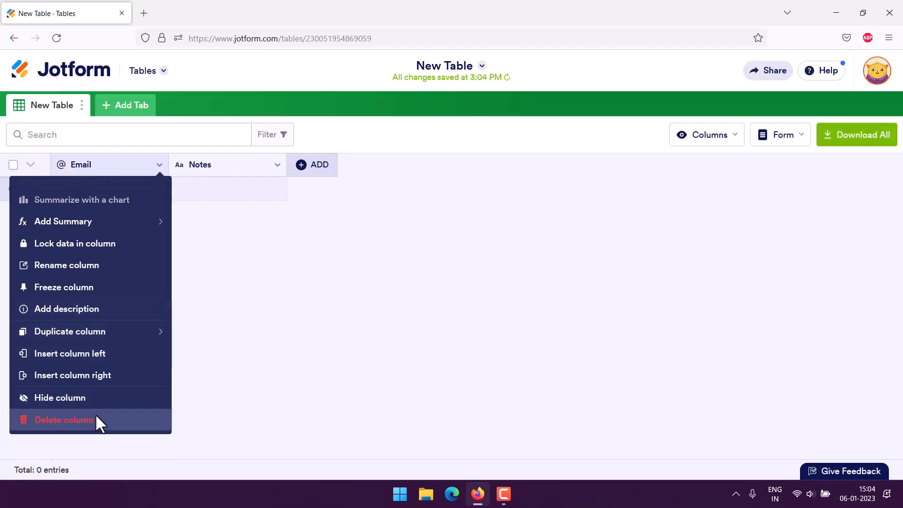
left_click(97, 420)
left_click(563, 348)
Step: Delete the remaining Notes column and its data, leaving the table without columns
left_click(159, 167)
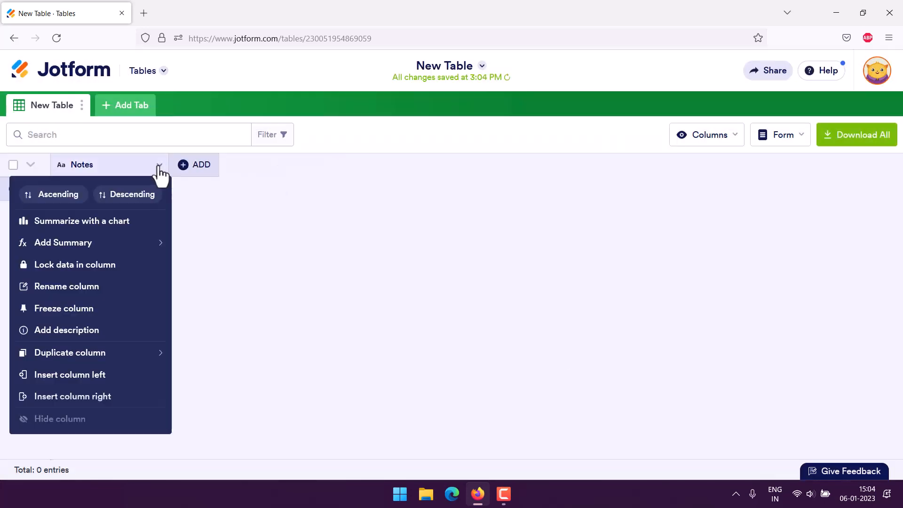
scroll(94, 409, "down", 1)
left_click(65, 424)
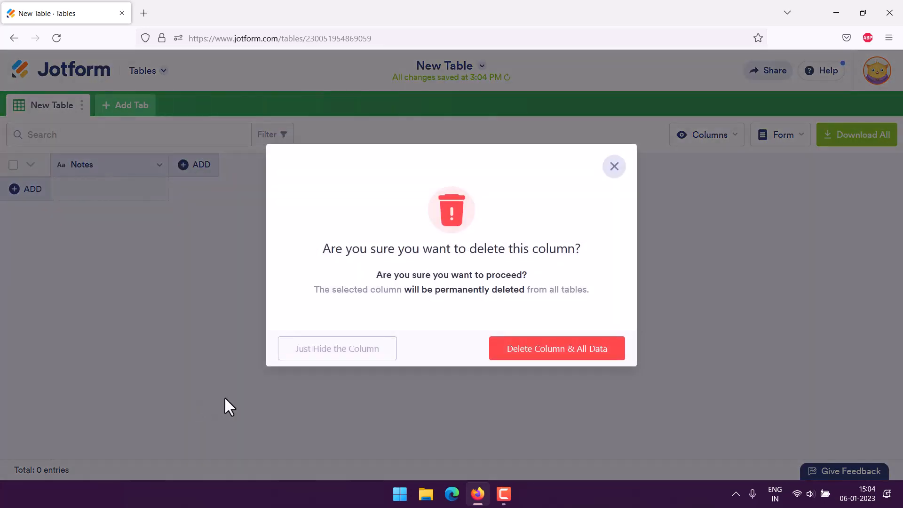
left_click(531, 351)
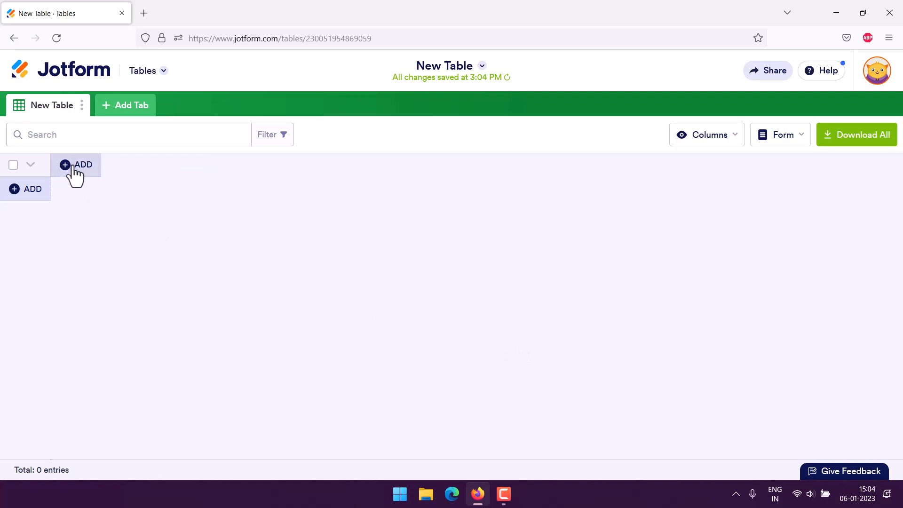
Step: Start a new Single Selection column named "Product" and proceed to its answer options
left_click(72, 170)
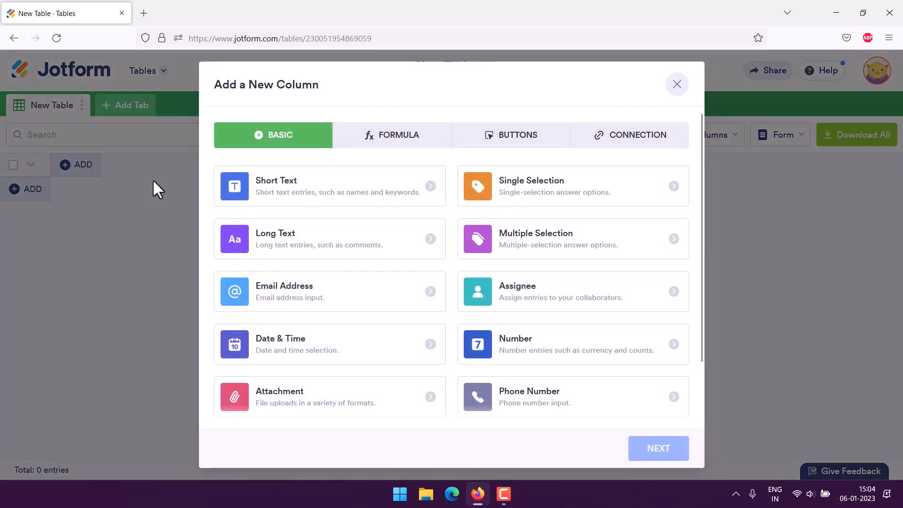
left_click(545, 204)
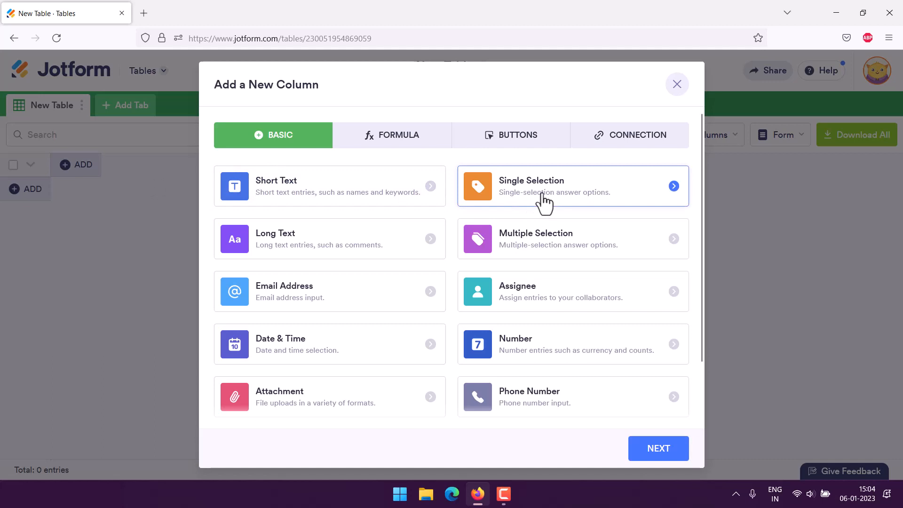
left_click(658, 452)
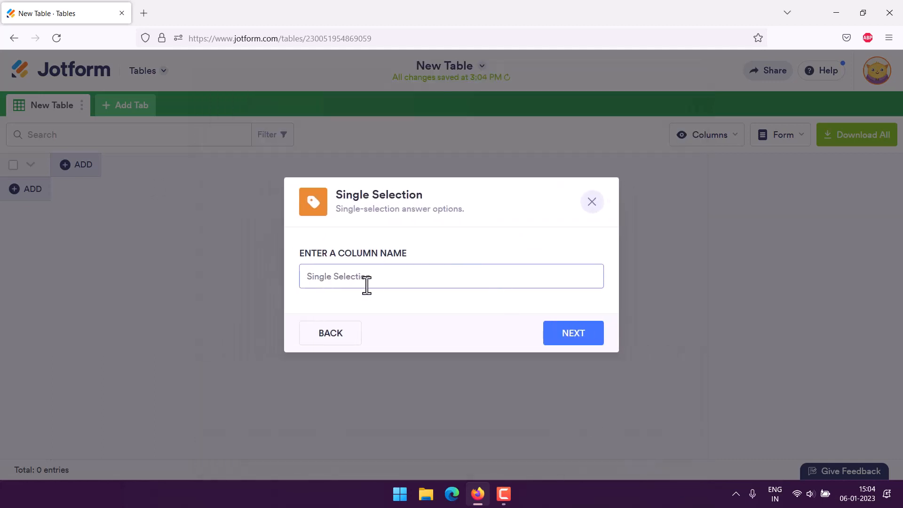
type("Product")
left_click(579, 339)
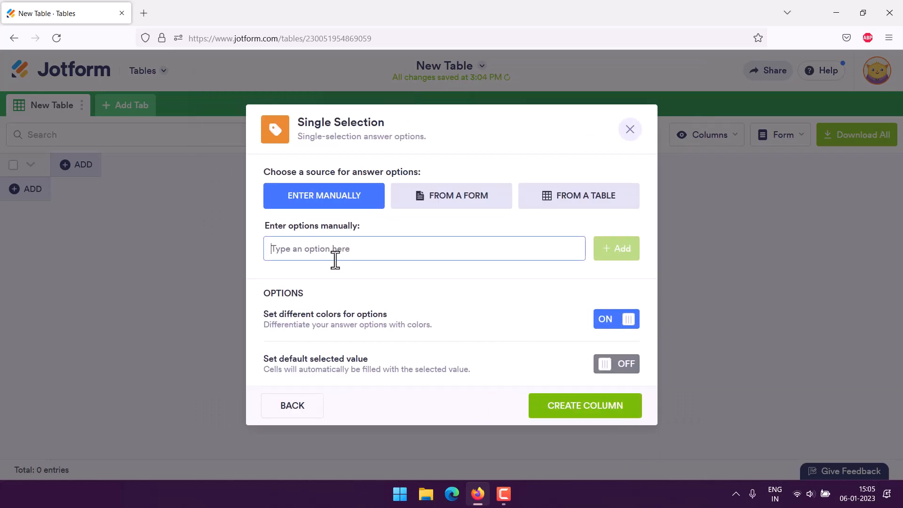
Step: Add "Product 1" and "Product 2" as manually entered answer options of the Product column
type("Product 1")
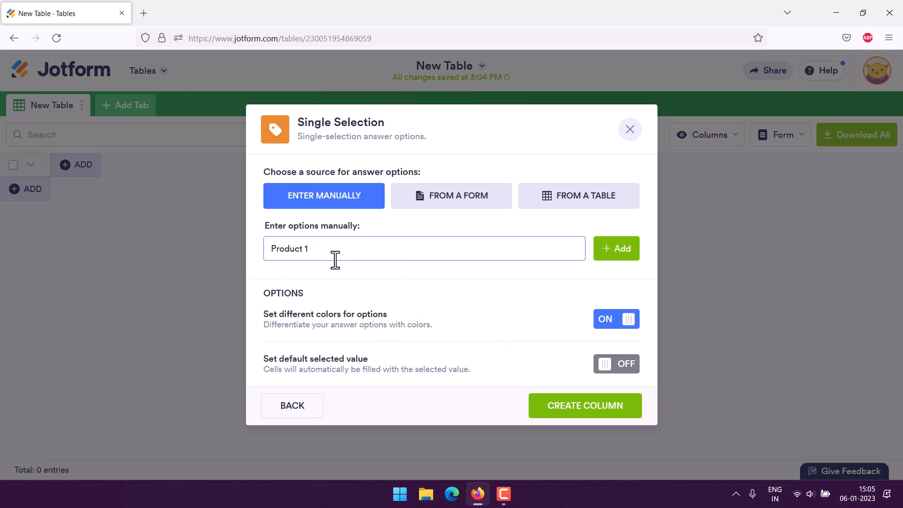
left_click_drag(335, 260, 255, 251)
key("ctrl+c")
left_click(354, 260)
left_click(618, 250)
key("ctrl+v")
key("BackSpace")
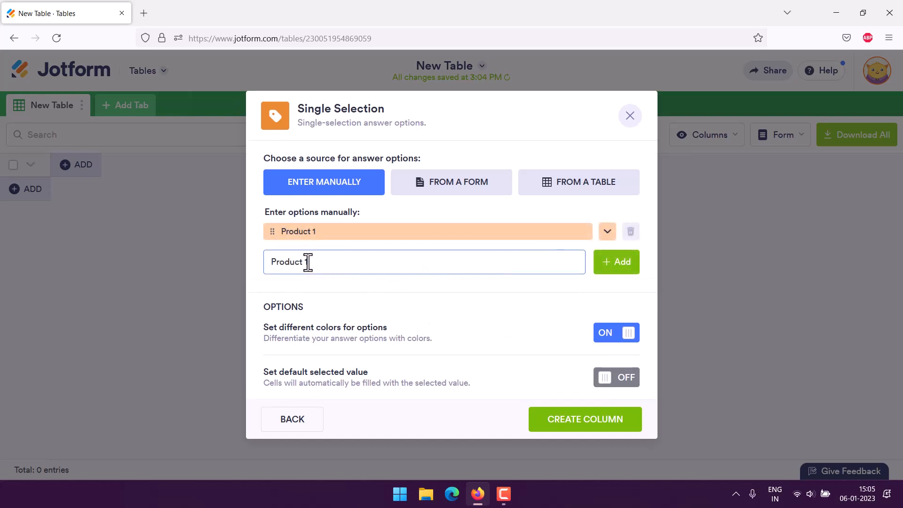
type("2")
left_click(620, 264)
Step: Add "Product 3" and "Product 4" to the Product column's answer options
key("ctrl+v")
left_click_drag(333, 274, 305, 274)
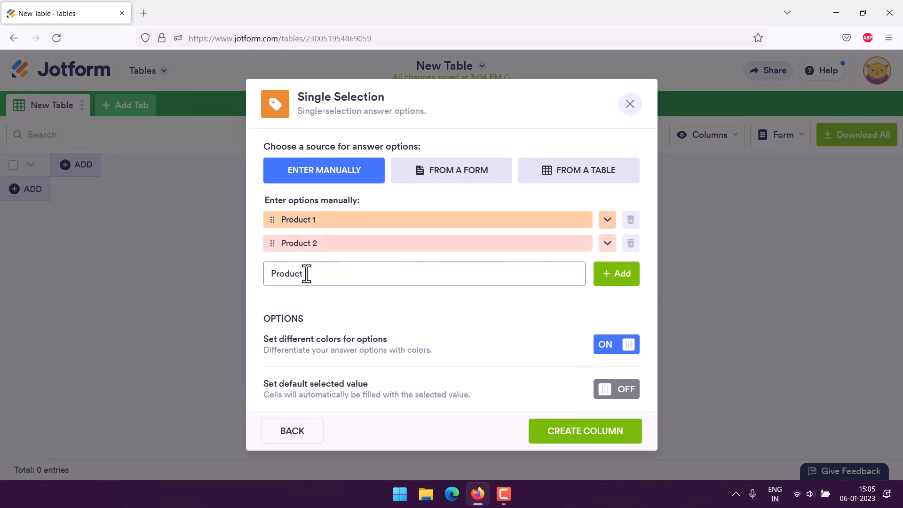
type("3")
left_click(612, 275)
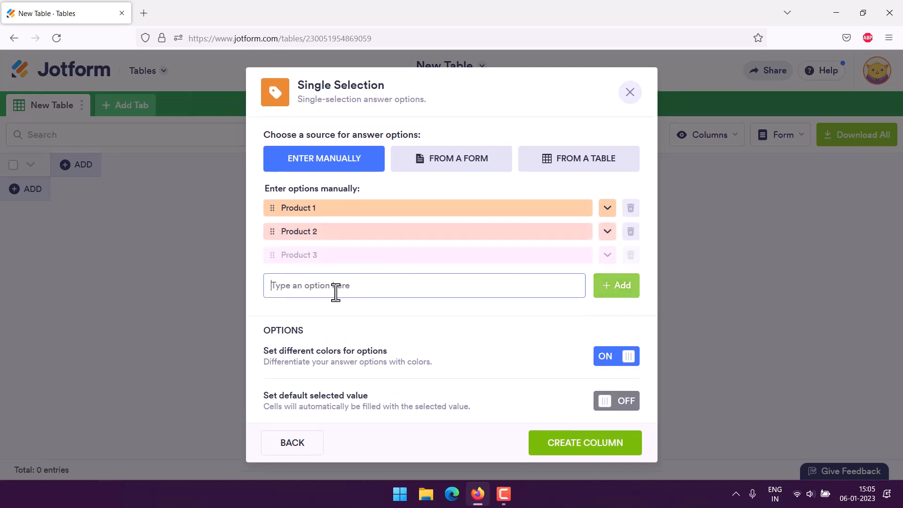
key("ctrl+v")
left_click_drag(303, 285, 331, 287)
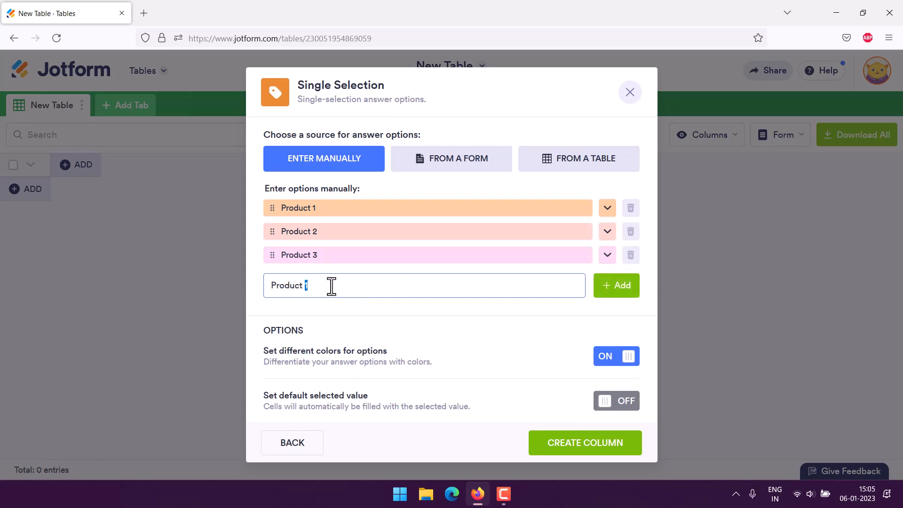
type("4")
left_click(620, 293)
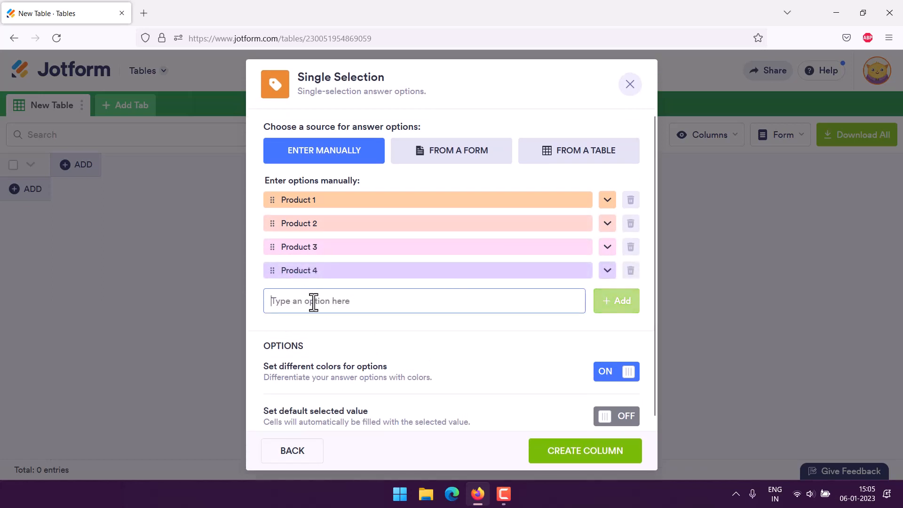
Step: Add the answer option "Product 5" and create the Product column
key("ctrl+v")
left_click_drag(308, 301, 332, 301)
type("5")
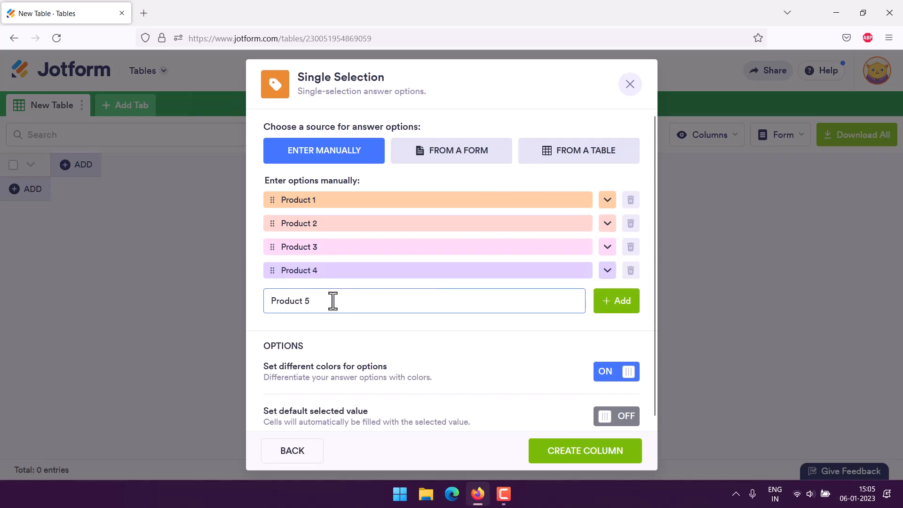
left_click(612, 308)
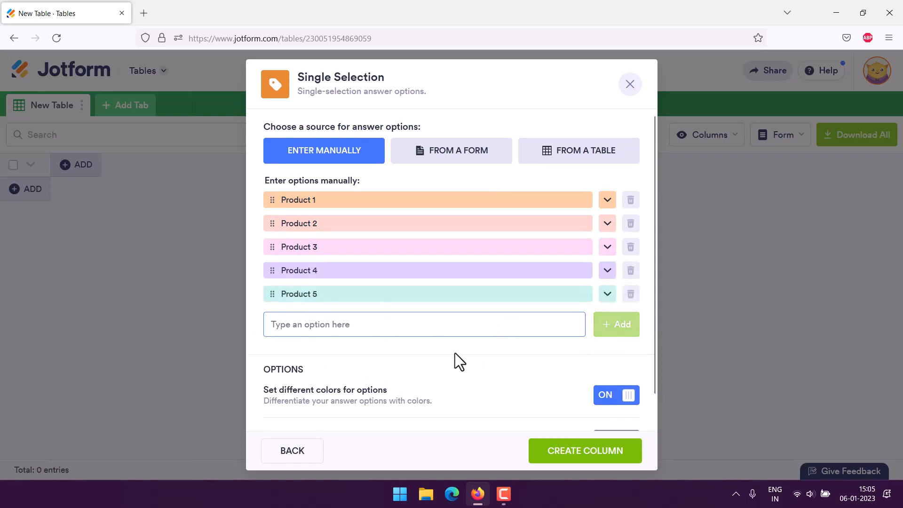
left_click(573, 452)
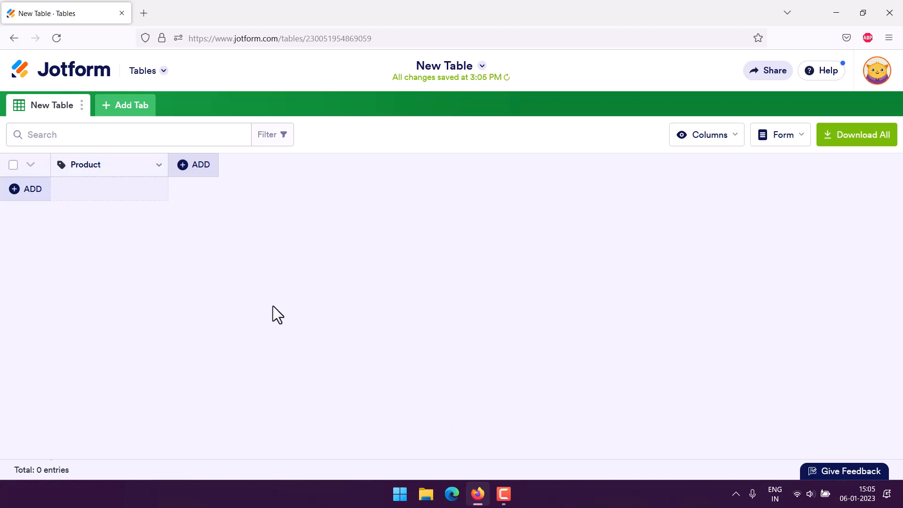
Step: Start a new Multiple Selection column named "Customers" and proceed to its answer options
left_click(190, 165)
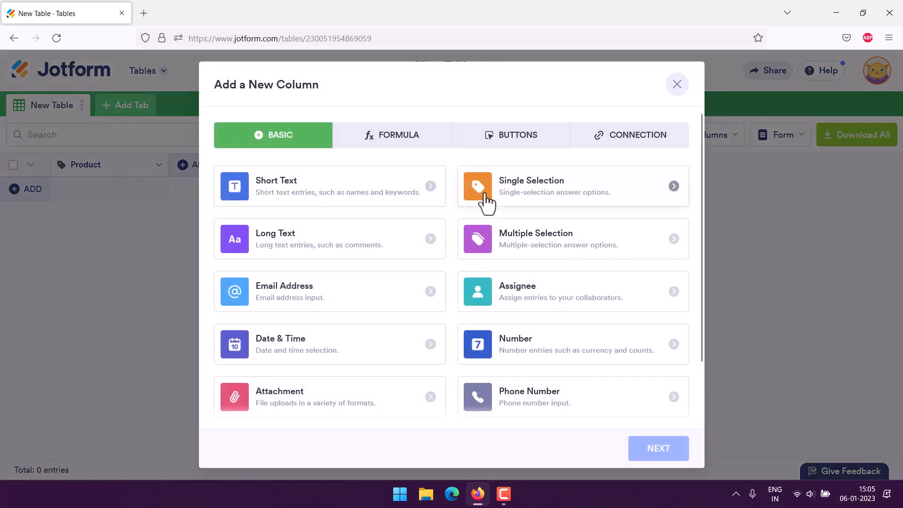
left_click(506, 211)
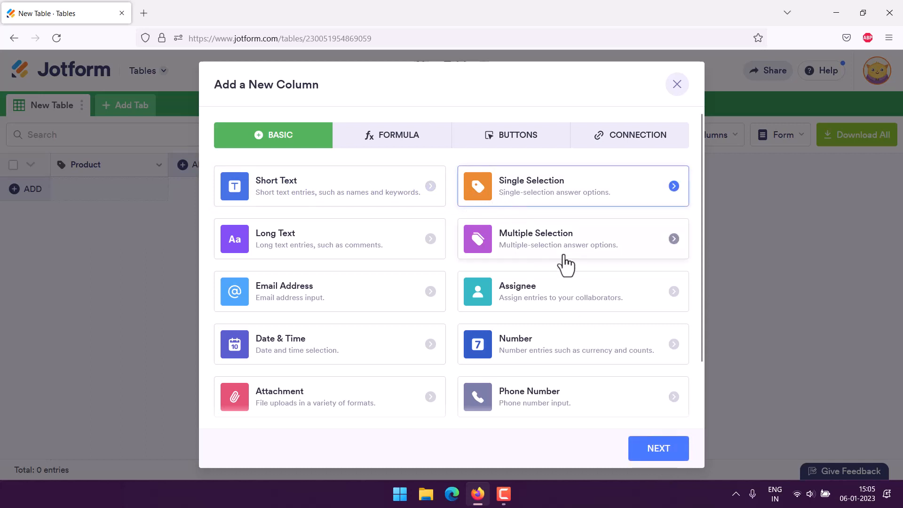
left_click(541, 240)
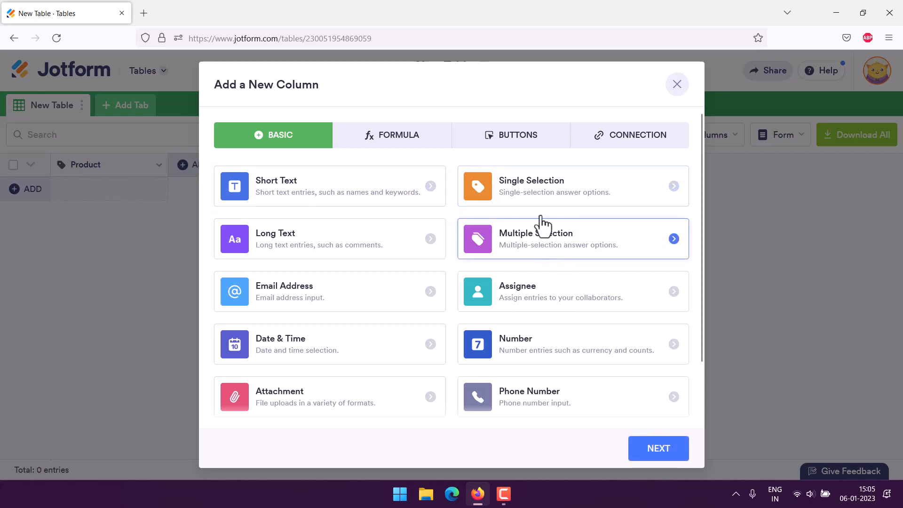
left_click(661, 446)
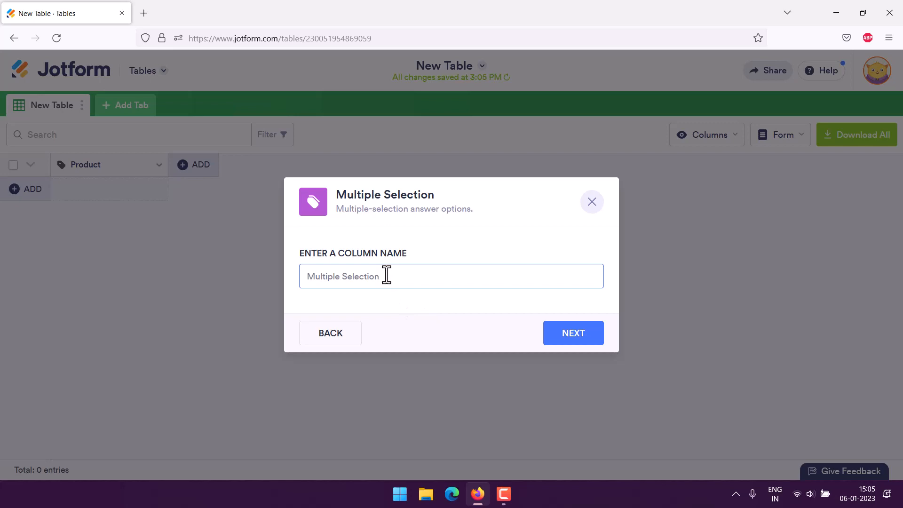
type("Customers")
left_click(577, 338)
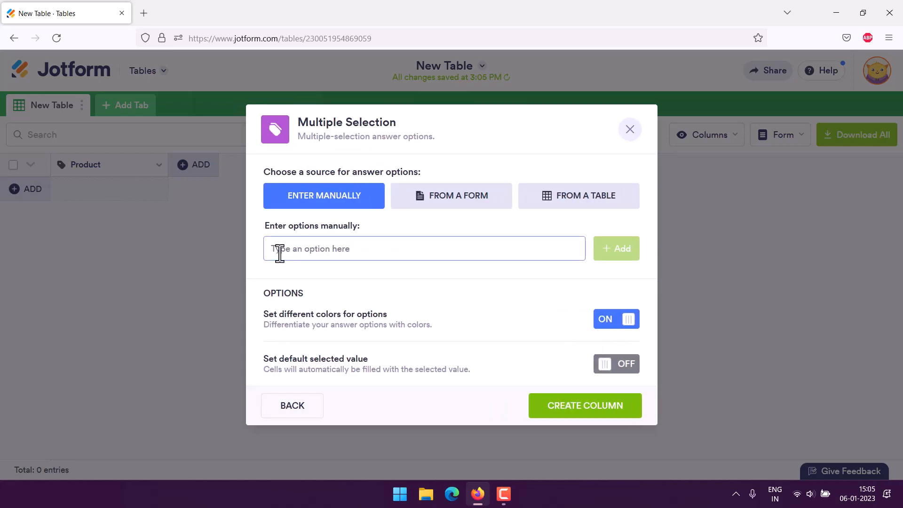
Step: Add "Customer 1" and "Customer 2" as manually entered answer options of the Customers column
type("Customer 1")
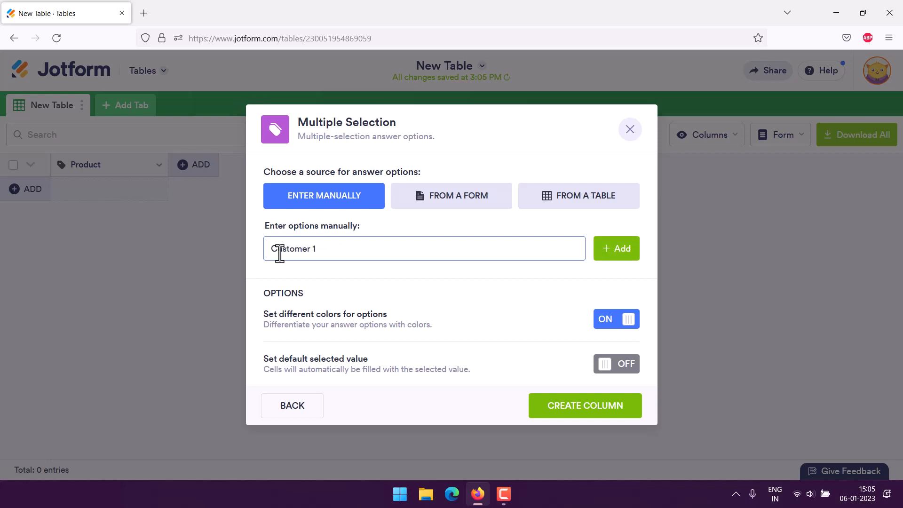
left_click_drag(318, 255, 228, 252)
key("ctrl+c")
left_click(614, 253)
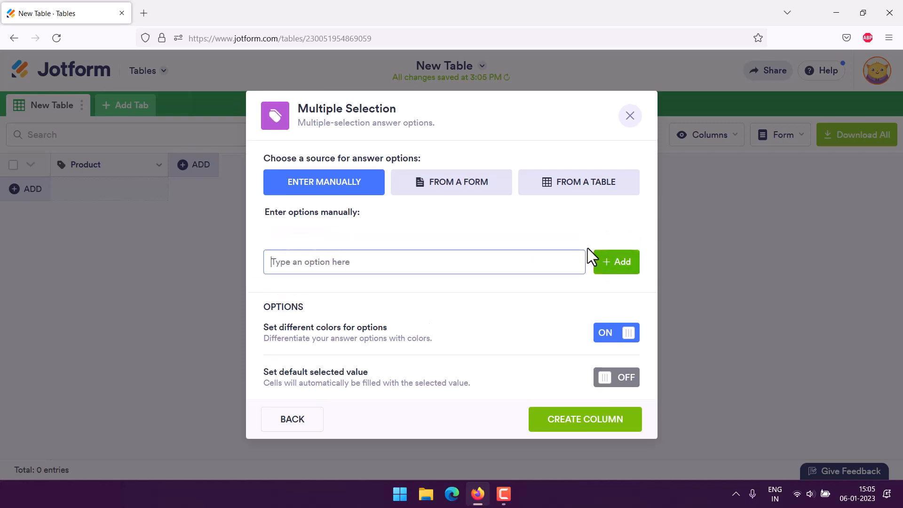
key("ctrl+v")
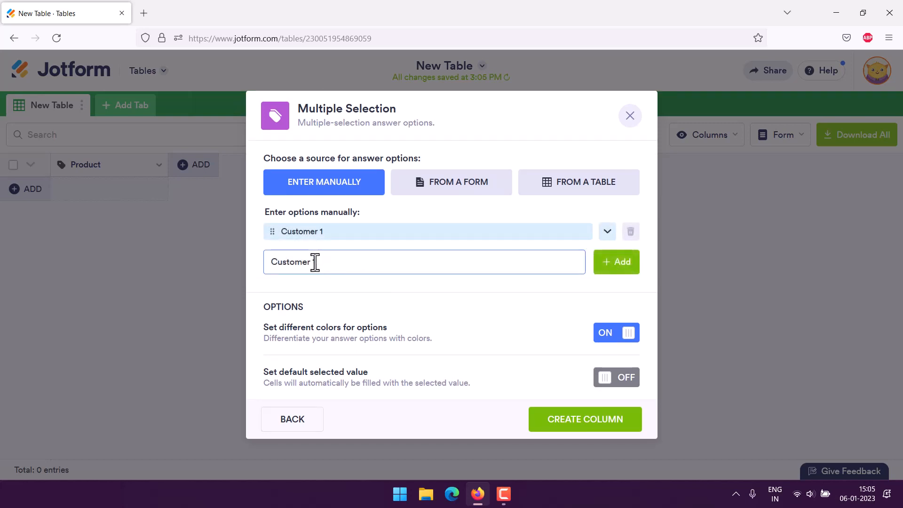
type("2")
left_click(615, 262)
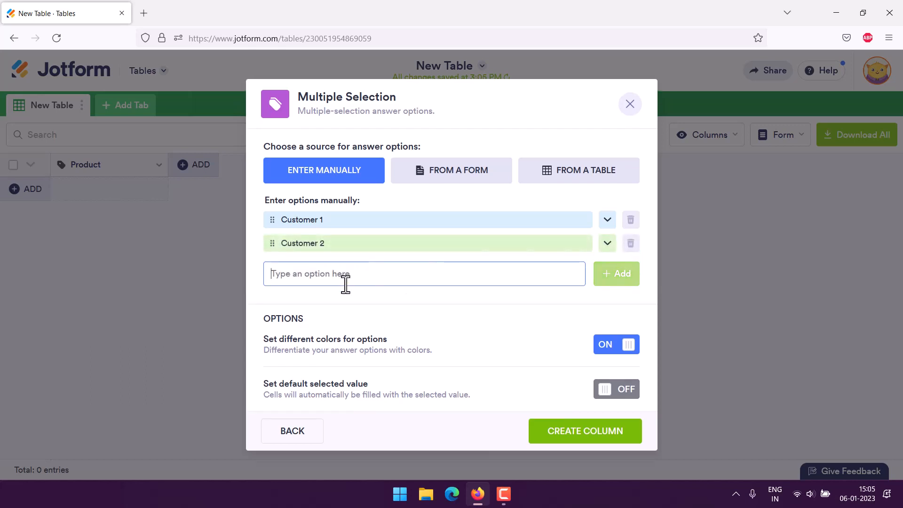
Step: Add "Customer 3" and "Customer 4" to the Customers column's answer options
key("ctrl+v")
key("BackSpace")
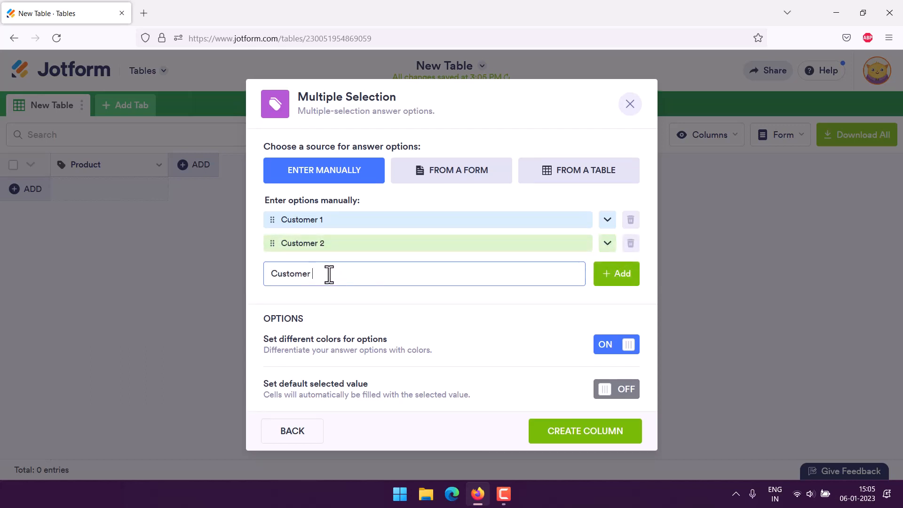
type("3")
left_click(614, 276)
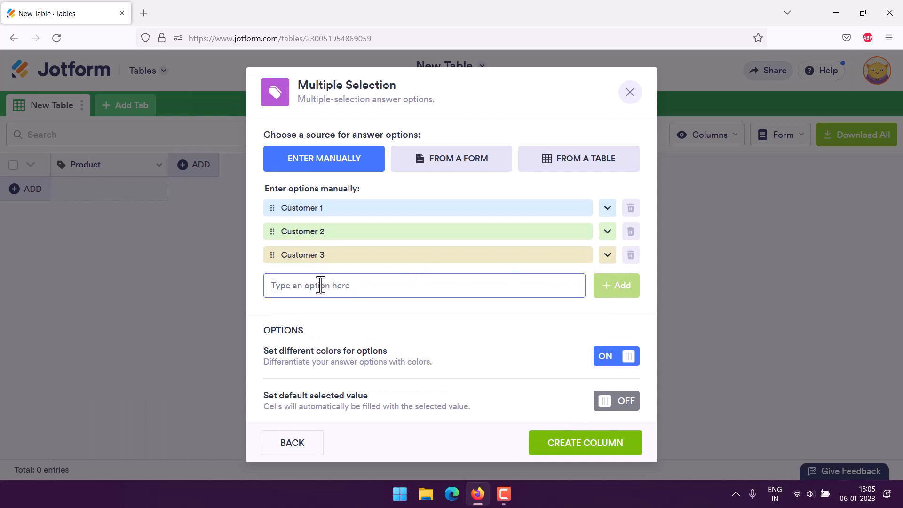
key("ctrl+v")
key("BackSpace")
type("4")
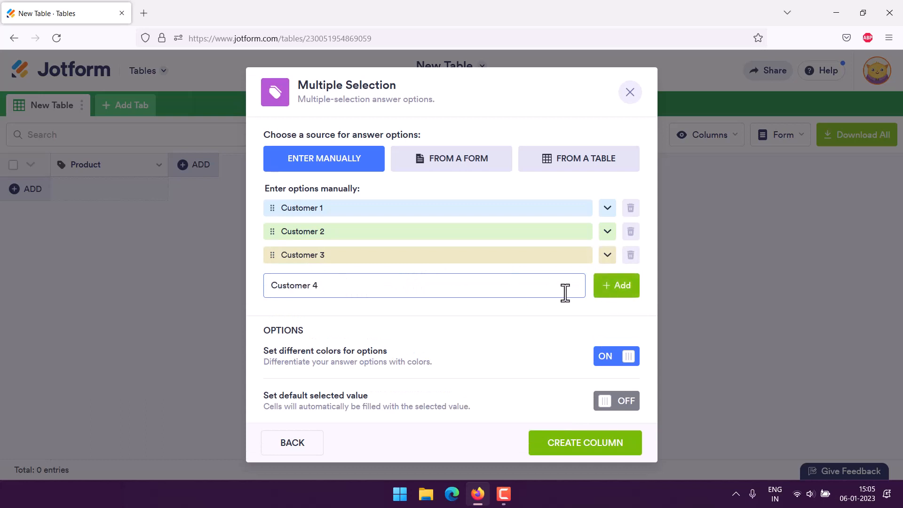
left_click(617, 286)
Step: Add the answer option "Customer 5" and create the Customers column
key("ctrl+v")
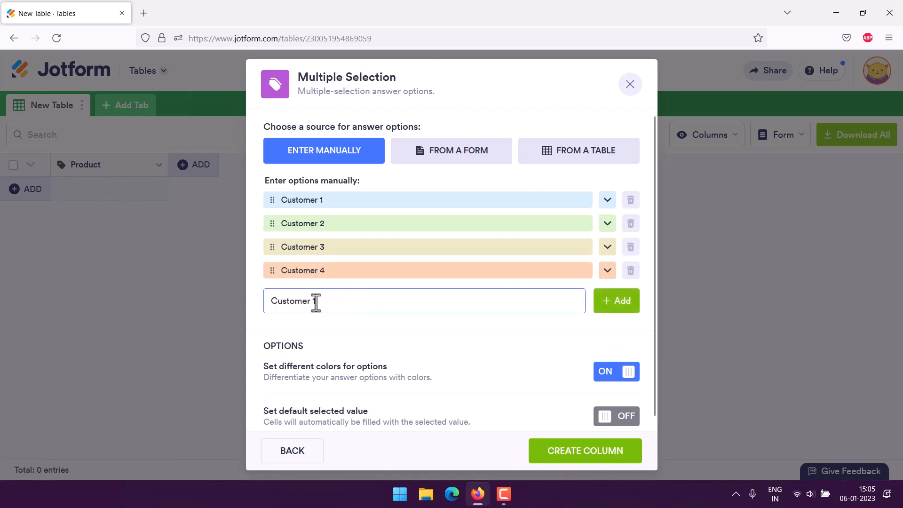
type("5")
left_click(621, 303)
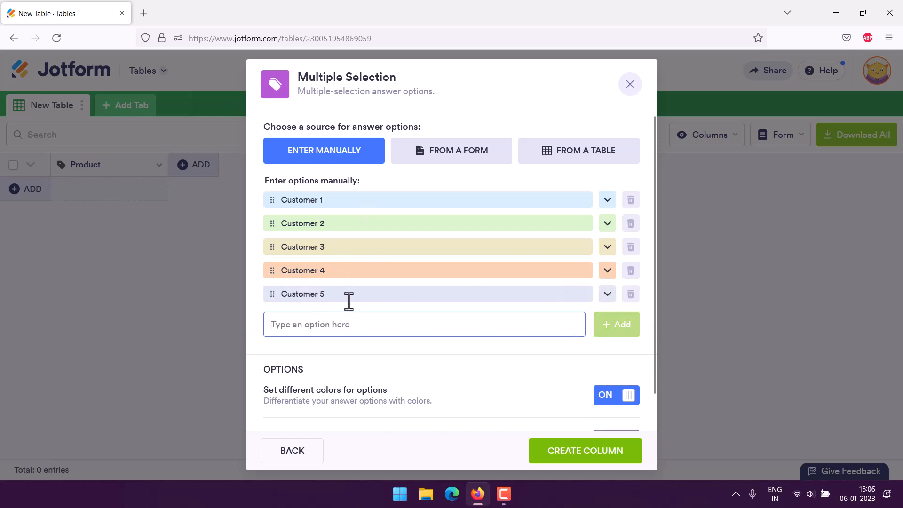
left_click(560, 459)
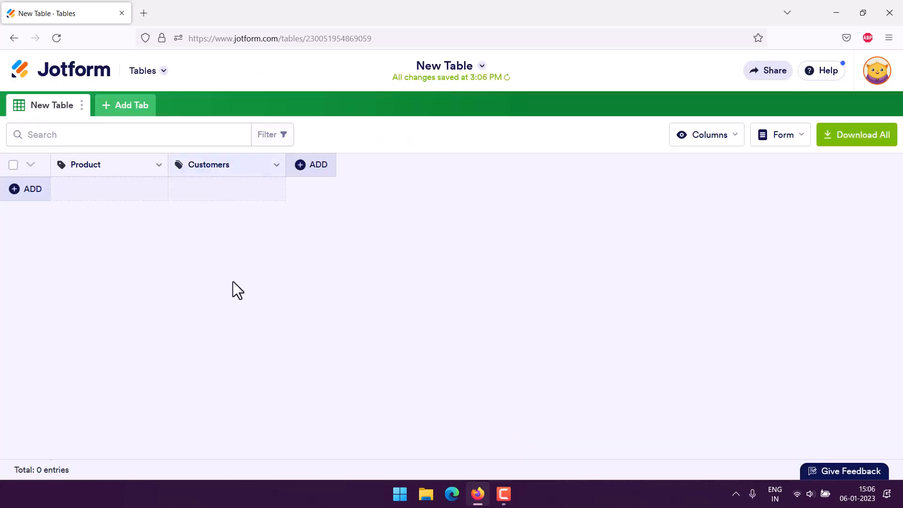
Step: Start a new Single Selection column named "Quarter" and proceed to its answer options
left_click(311, 165)
left_click(536, 205)
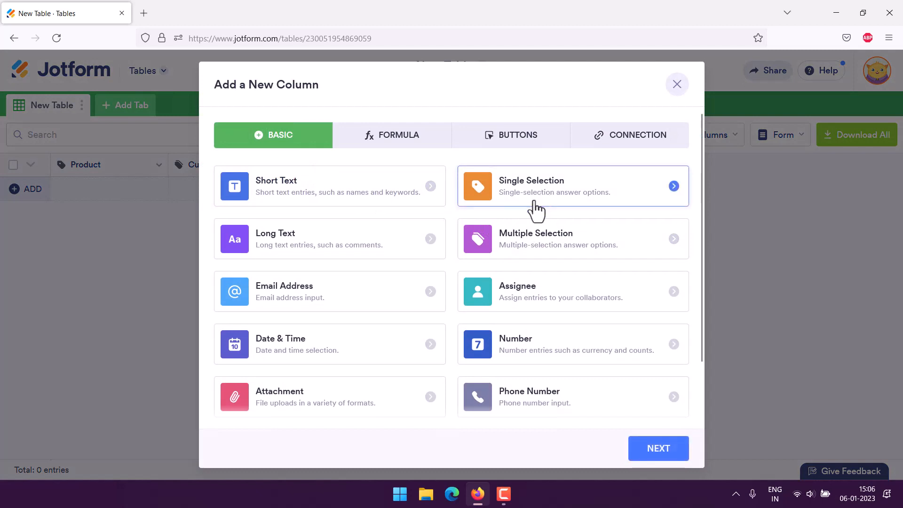
left_click(645, 455)
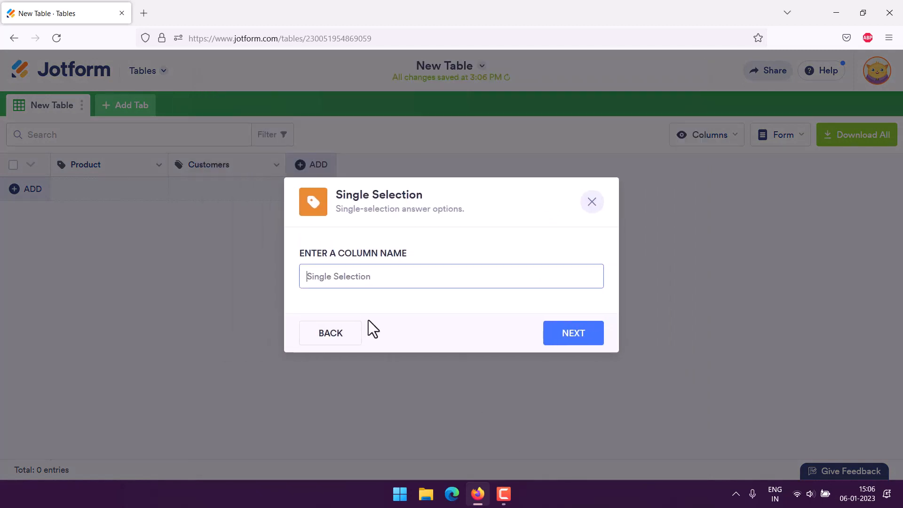
type("Quarter")
left_click(556, 338)
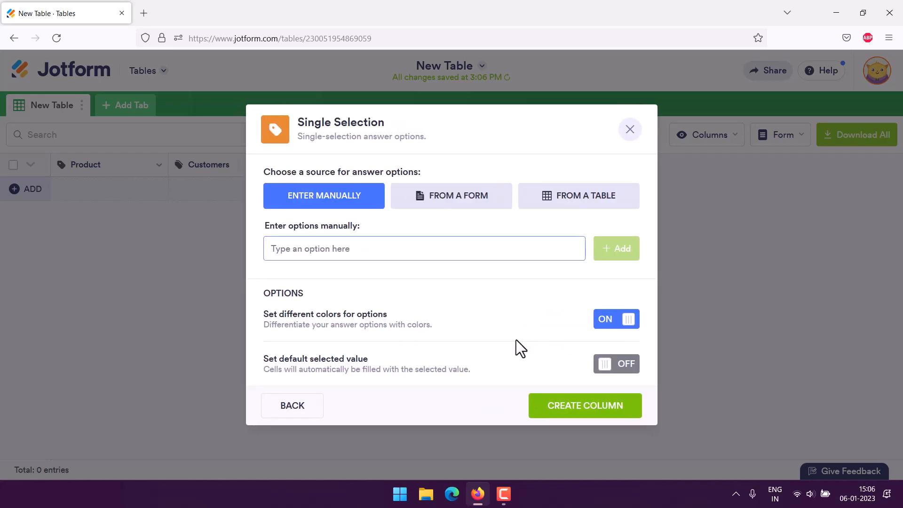
Step: Add "Quarter 1" and "Quarter 2" as manually entered answer options of the Quarter column
type("Quarter 1")
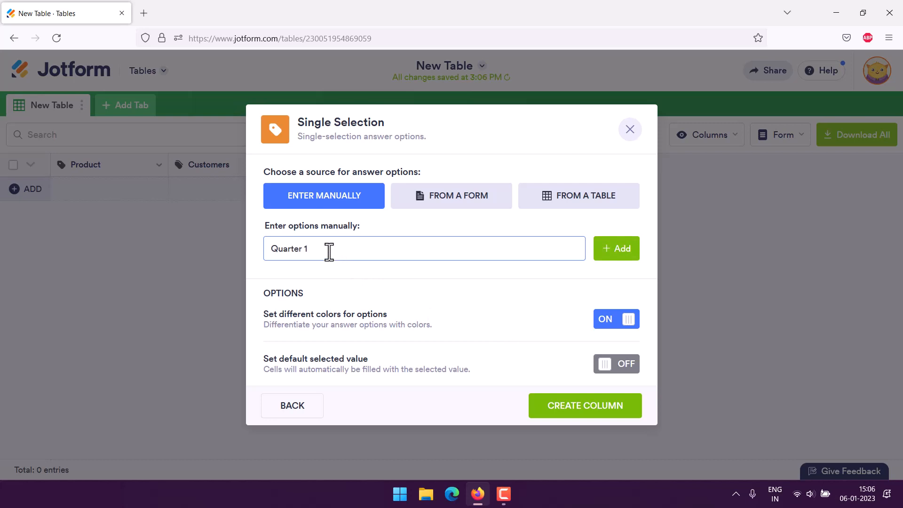
key("ctrl+a")
key("ctrl+c")
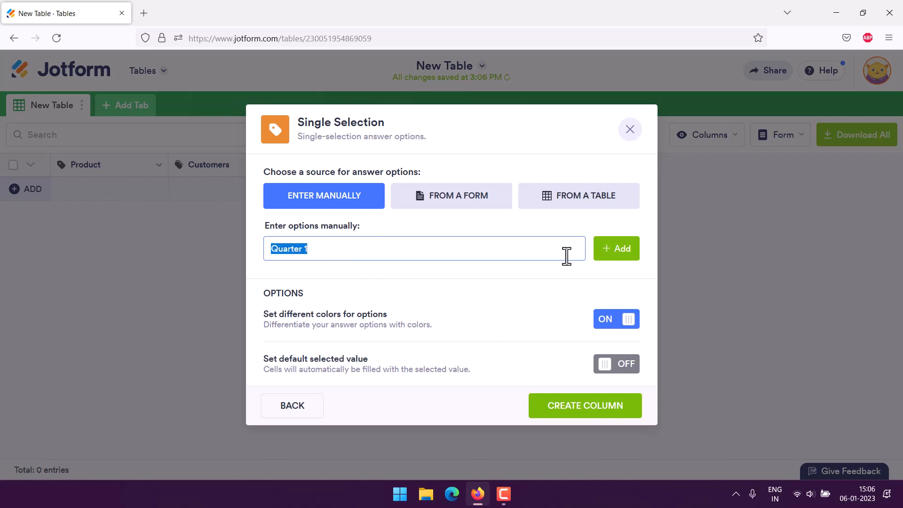
left_click(607, 257)
left_click(369, 258)
key("ctrl+v")
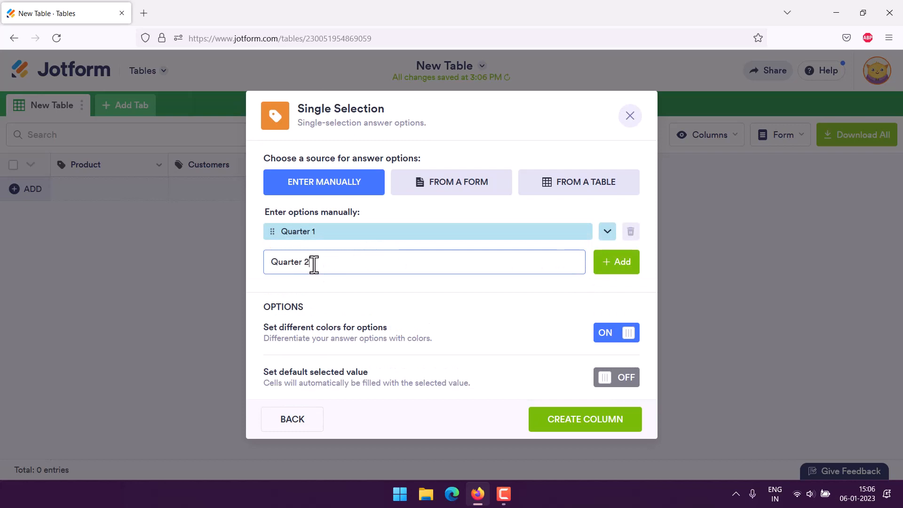
type("2")
left_click(618, 266)
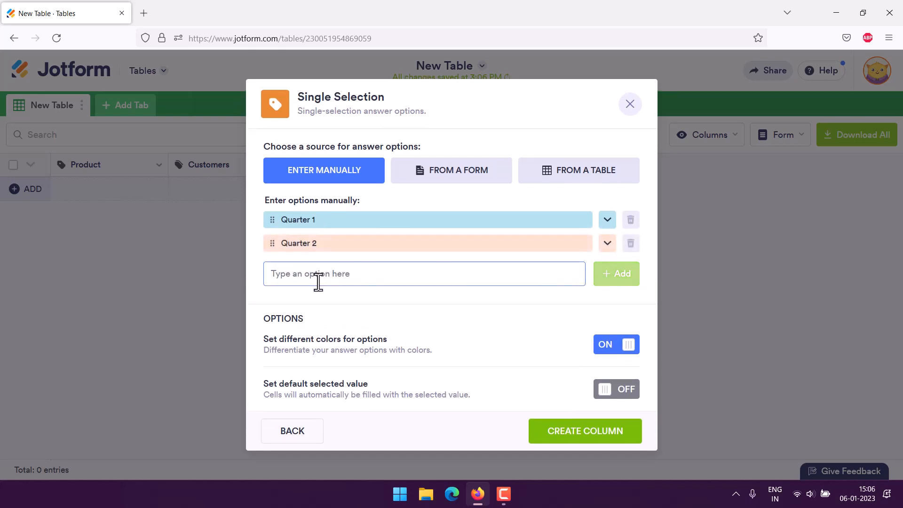
Step: Add the answer options "Quarter 3" and "Quarter 4" and create the Quarter column
key("ctrl+v")
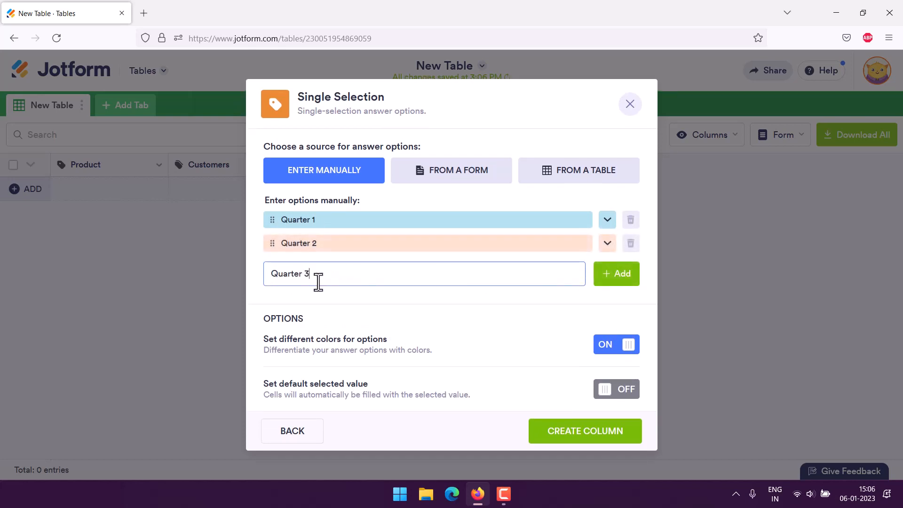
type("3")
left_click(621, 278)
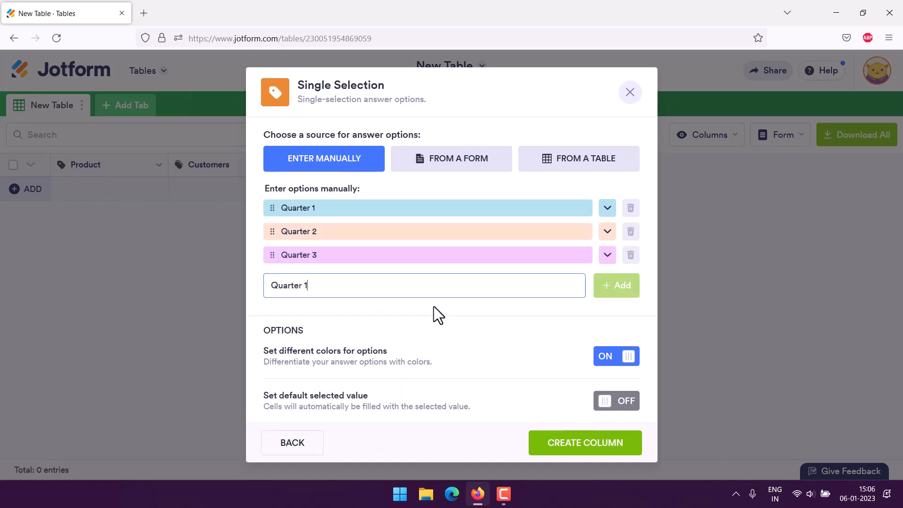
key("ctrl+v")
key("BackSpace")
type("4")
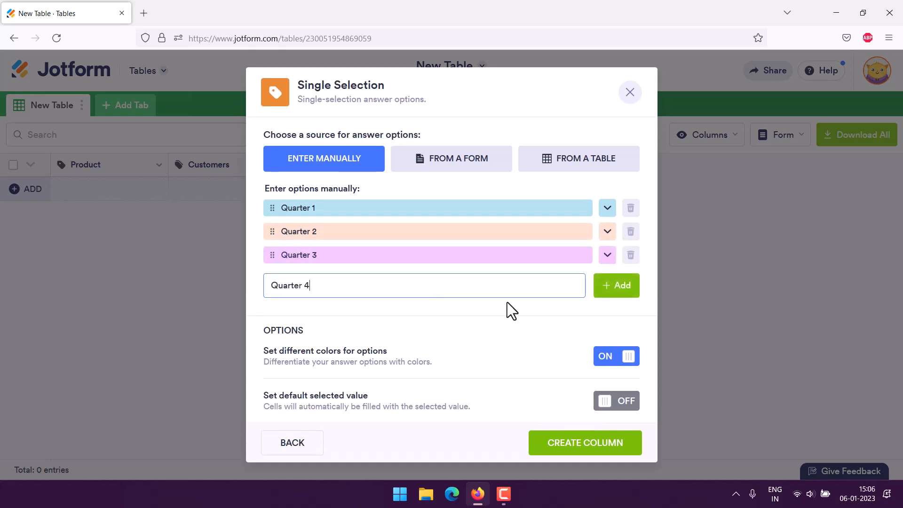
left_click(619, 287)
left_click(555, 444)
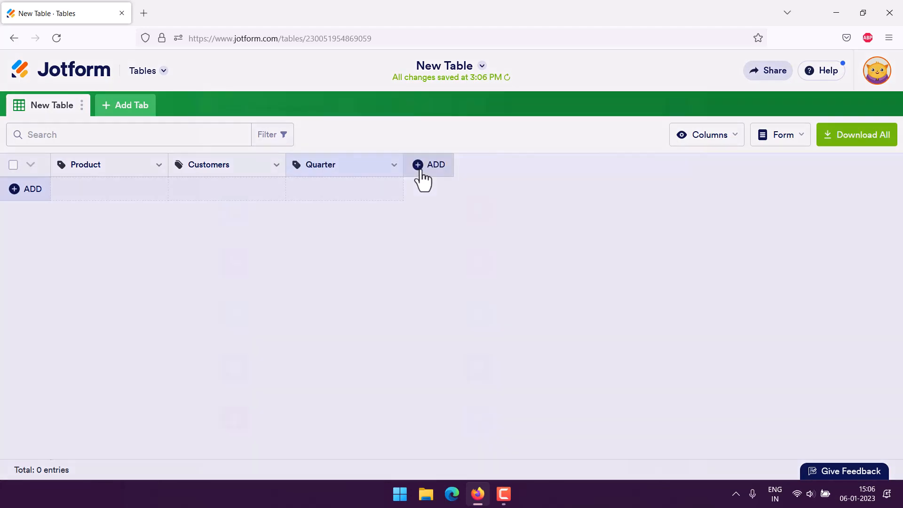
Step: Start a new Advanced Formula column named "Total" and proceed to its formula
left_click(419, 170)
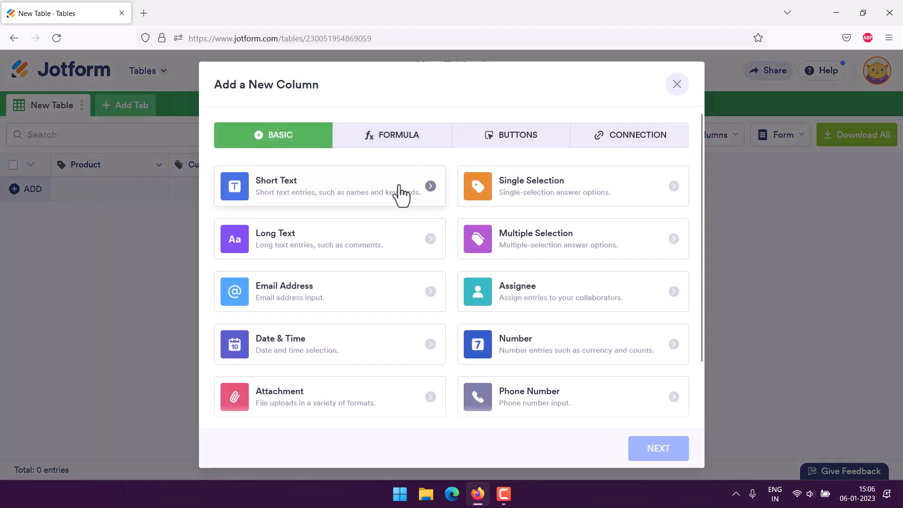
left_click(391, 140)
left_click(304, 196)
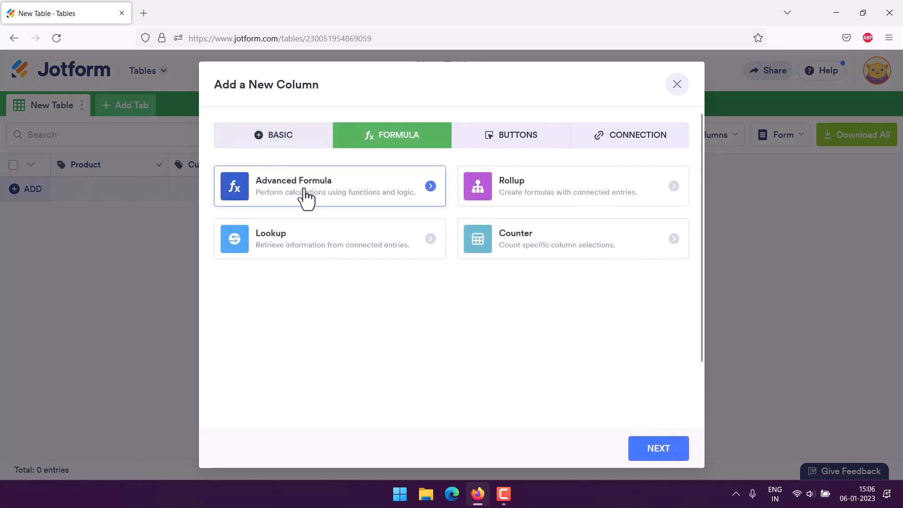
left_click(656, 452)
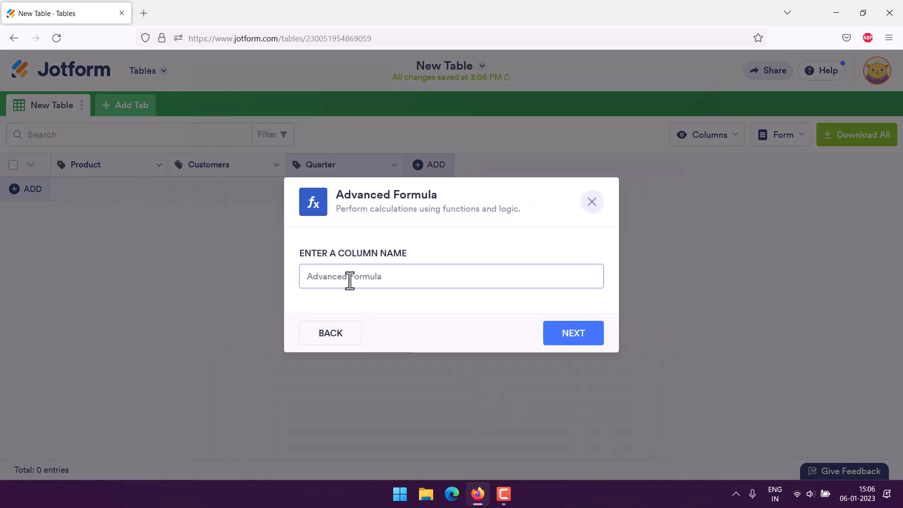
type("Total")
left_click(600, 332)
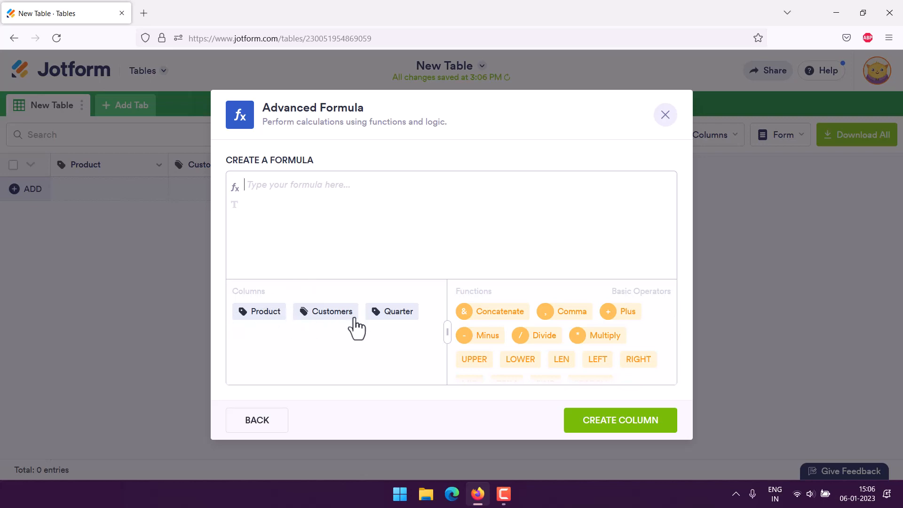
Step: Define the Total column's formula as = followed by the Quarter column and create the column
type("=")
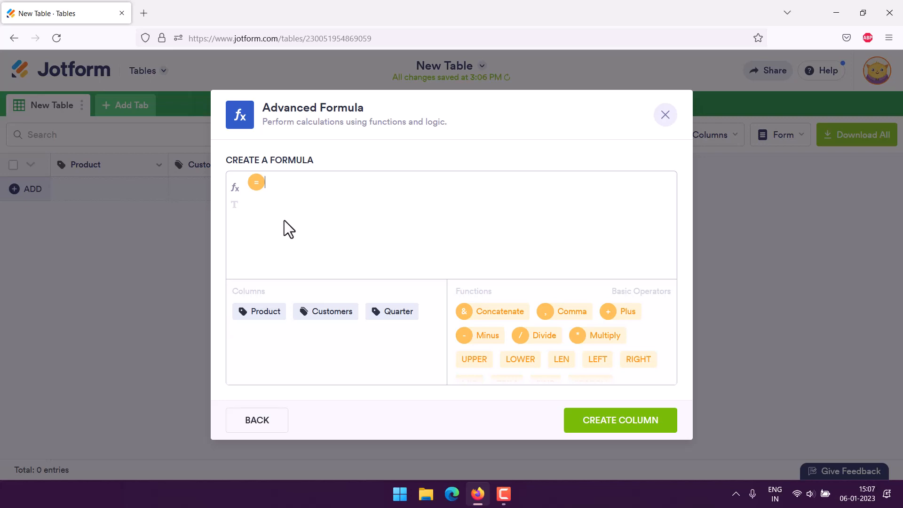
left_click(400, 312)
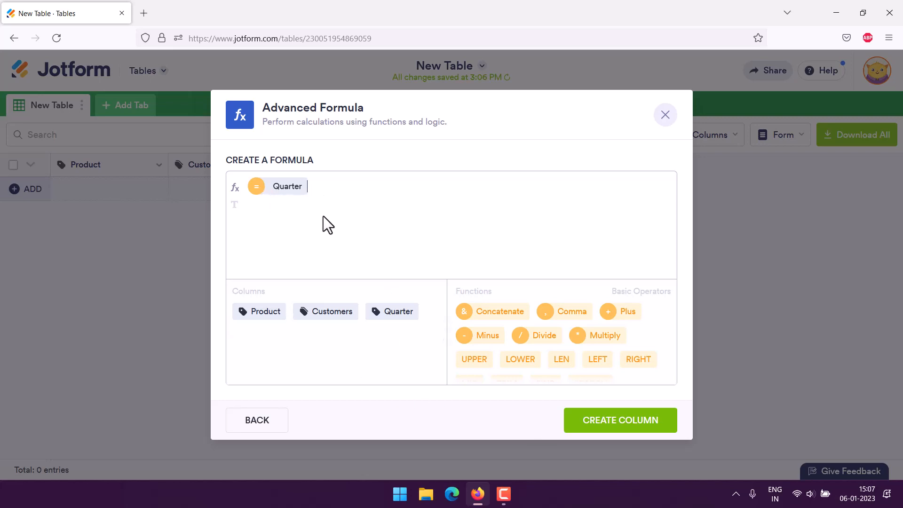
left_click(593, 432)
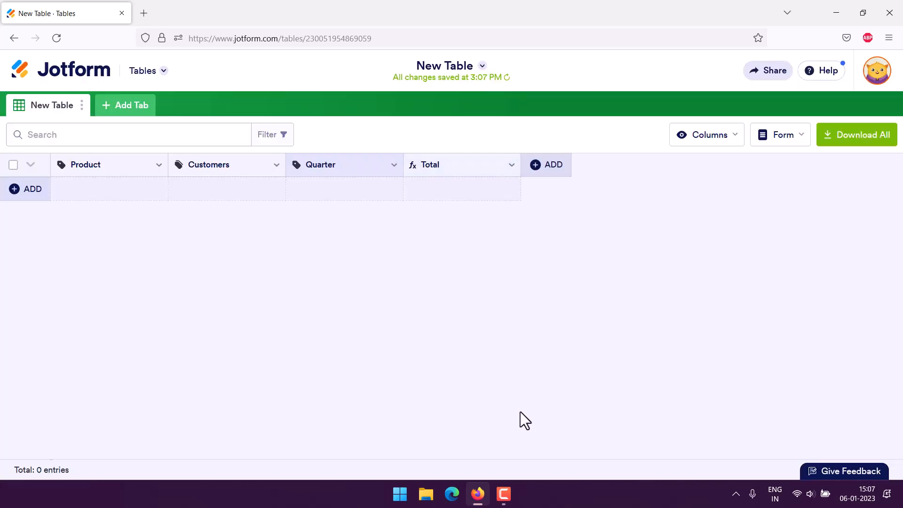
Step: Add a blank entry to the table, view its details and close them again
left_click(16, 188)
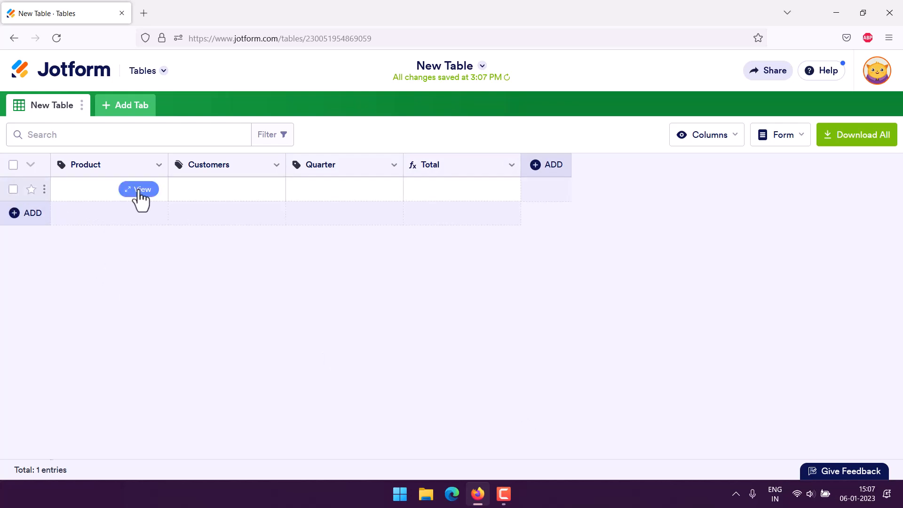
left_click(138, 189)
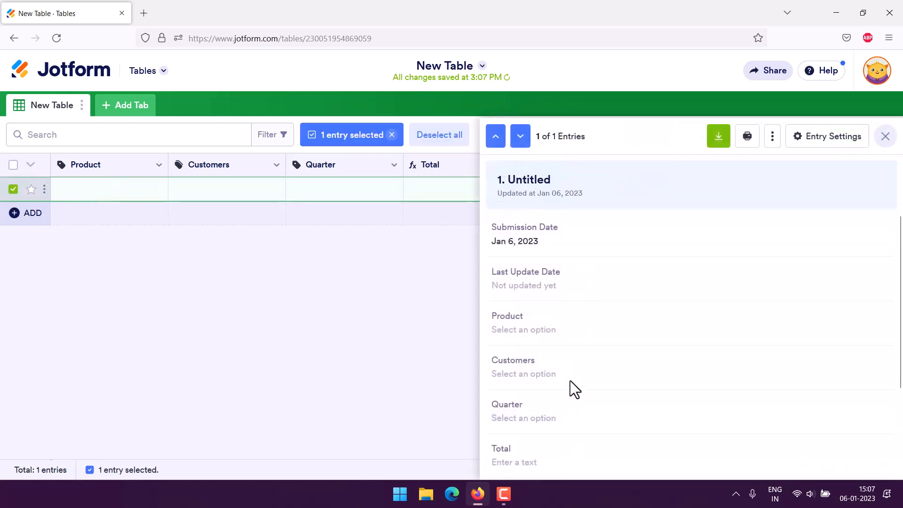
scroll(570, 380, "down", 3)
left_click(14, 190)
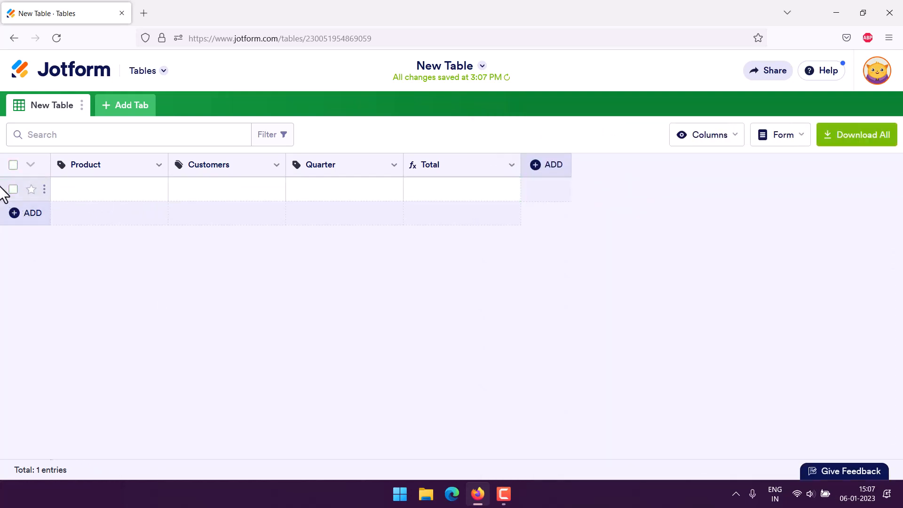
Step: Set the first entry's Product to "Product 1" and its Customers to "Customer 2"
left_click(84, 188)
left_click(83, 188)
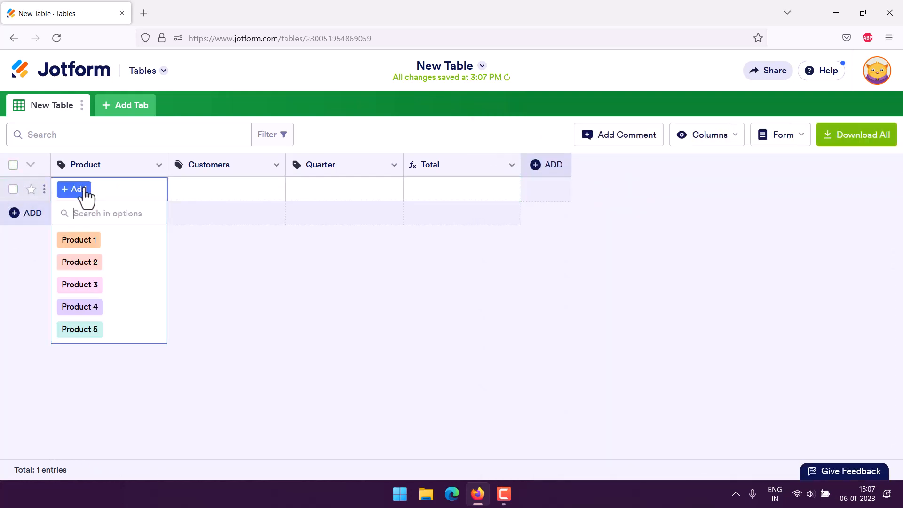
left_click(75, 241)
left_click(233, 188)
left_click(194, 189)
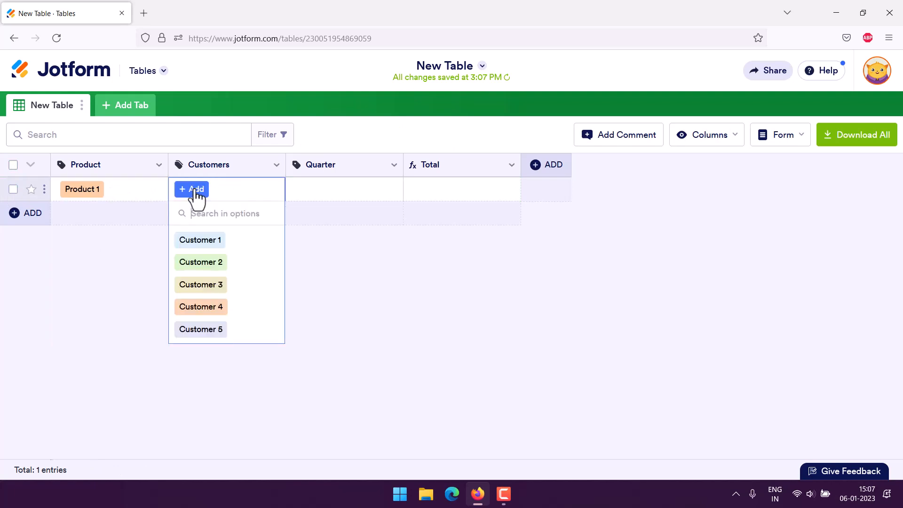
left_click(202, 261)
left_click(375, 266)
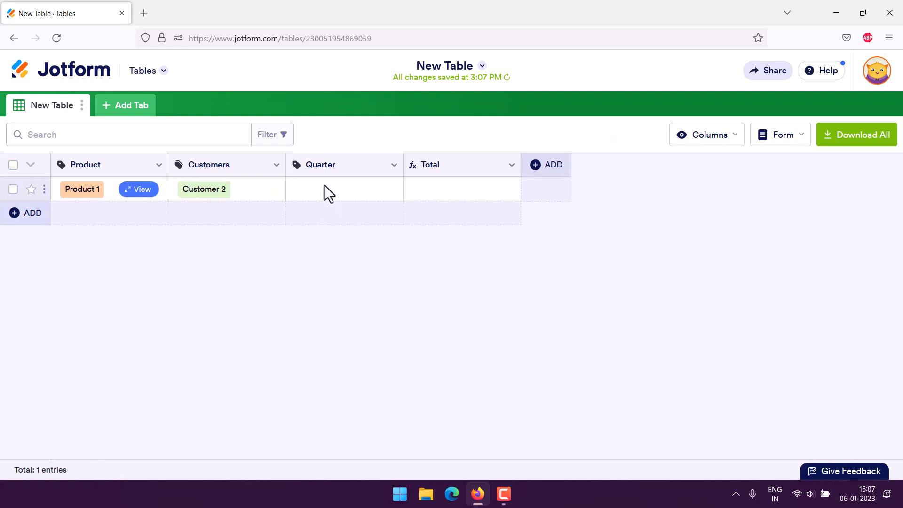
Step: Set the first entry's Quarter to "Quarter 2"
left_click(324, 186)
left_click(311, 190)
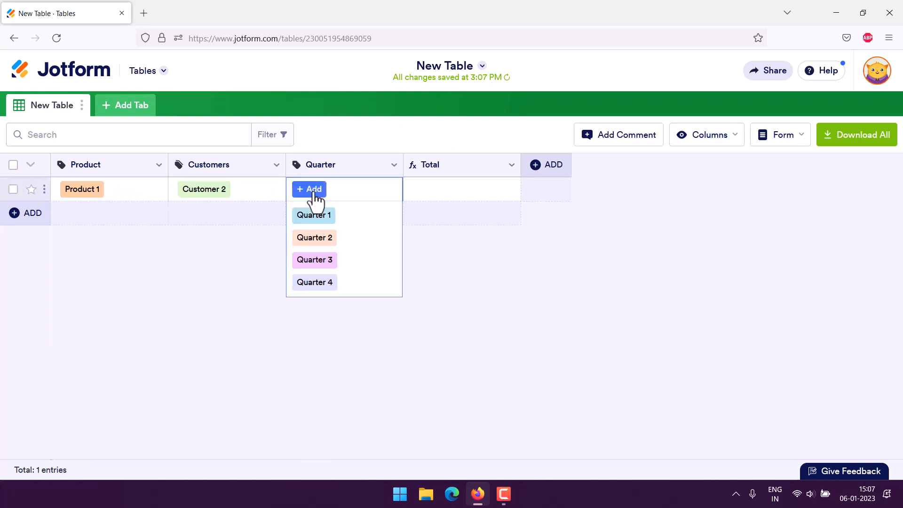
left_click(312, 239)
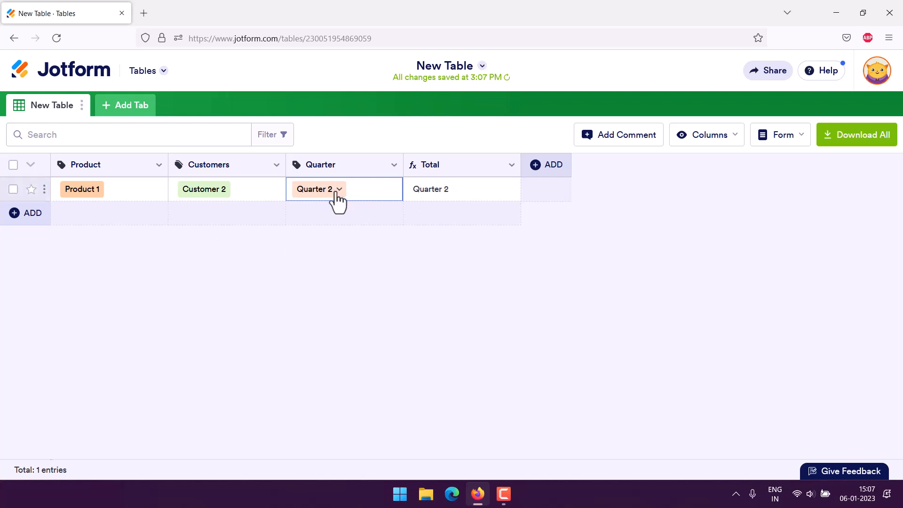
Step: Review the Quarter column's available actions and its single-selection preferences, then close them without changes
left_click(394, 167)
scroll(347, 346, "down", 3)
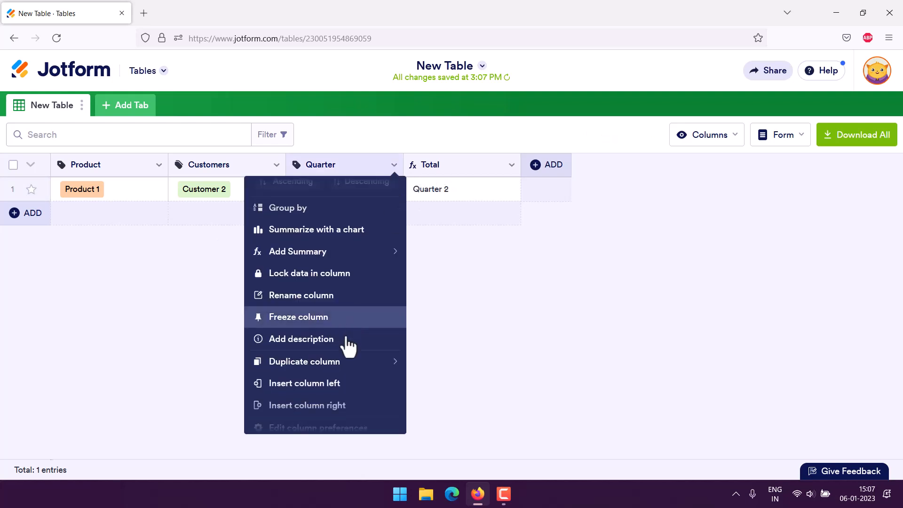
scroll(347, 357, "up", 3)
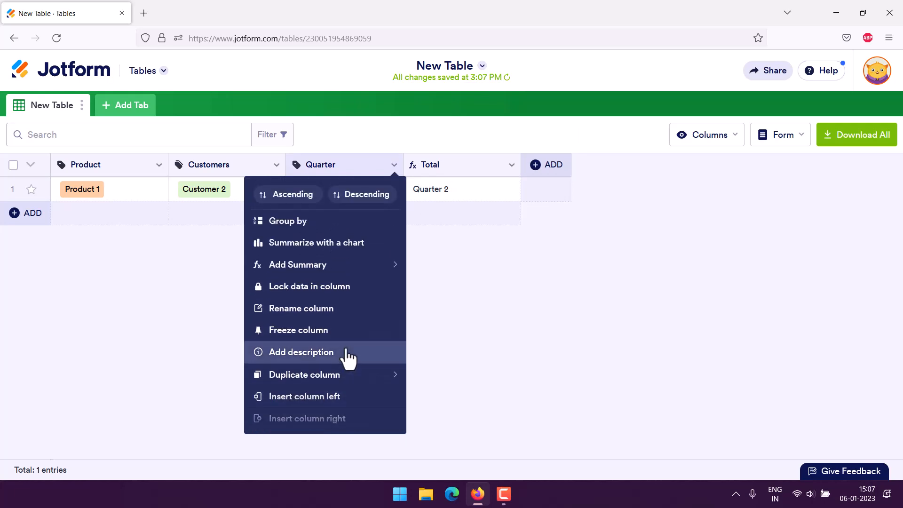
mouse_move(314, 265)
scroll(328, 334, "down", 3)
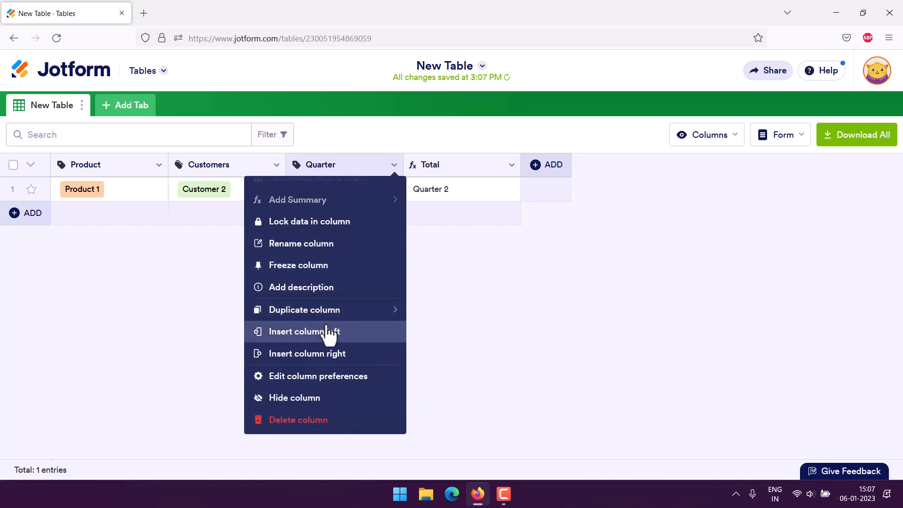
left_click(243, 352)
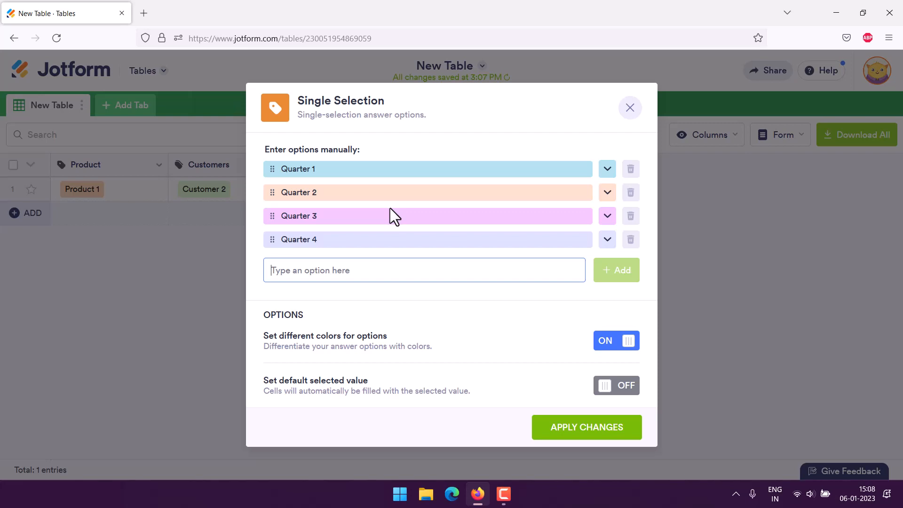
left_click(639, 111)
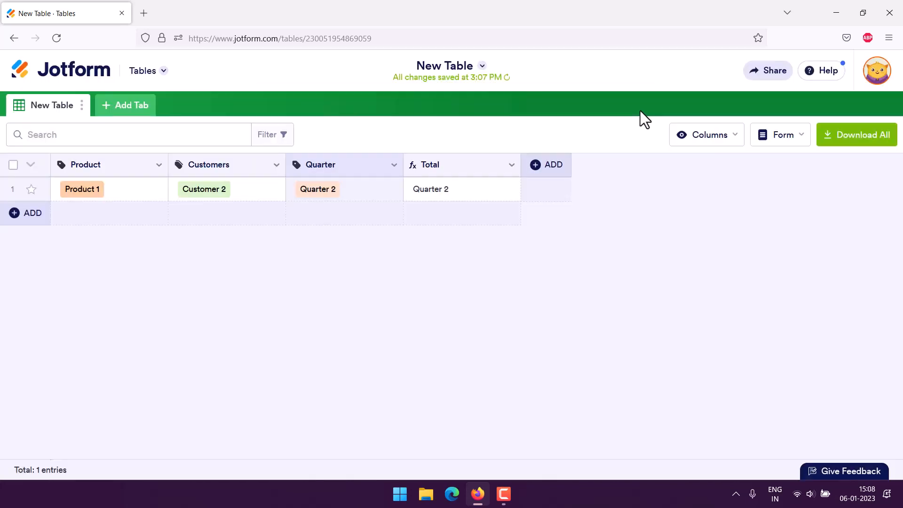
Step: Delete the Quarter column together with all its data
left_click(394, 166)
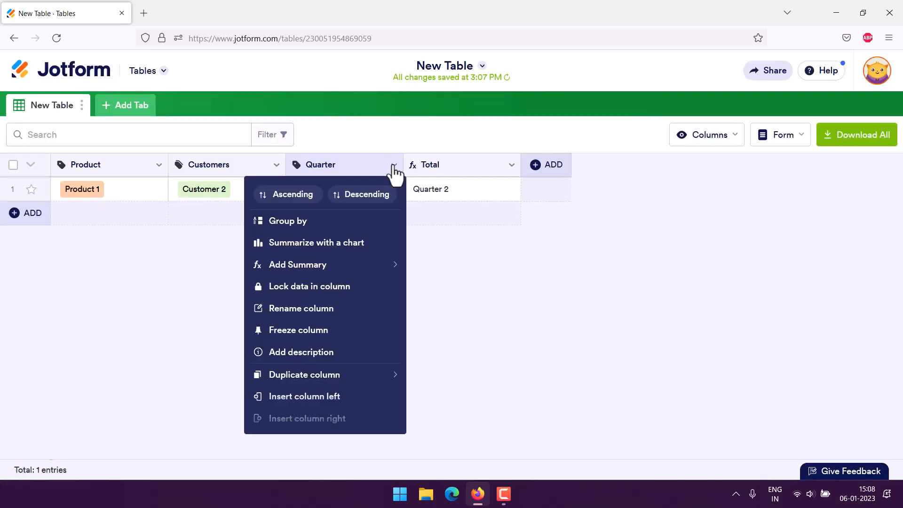
left_click(339, 312)
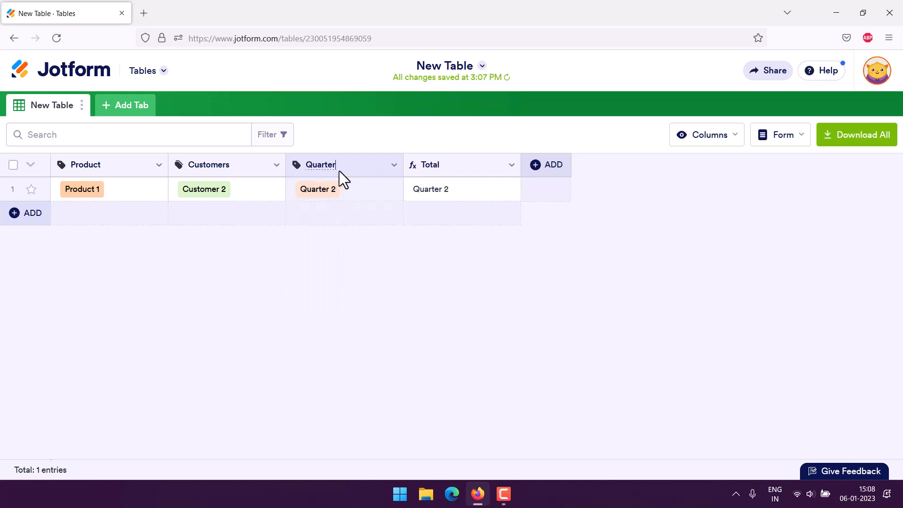
left_click(393, 167)
scroll(371, 325, "down", 2)
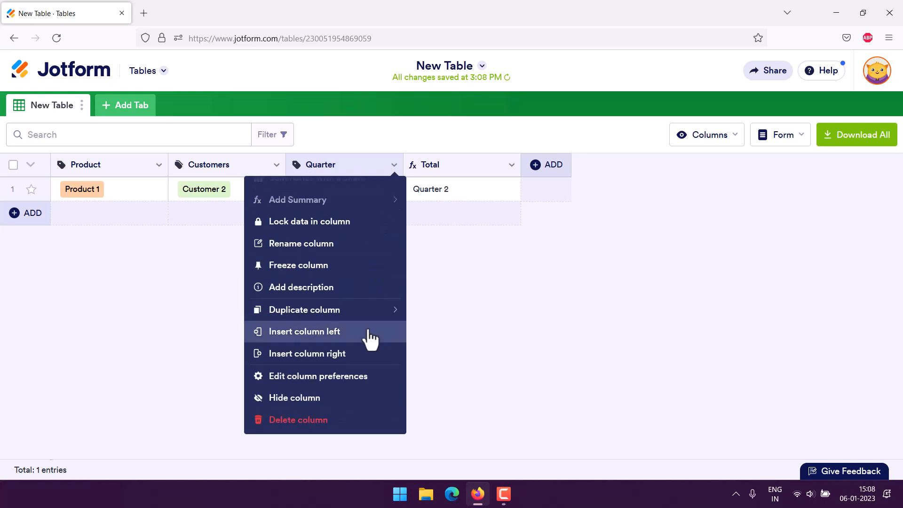
left_click(337, 420)
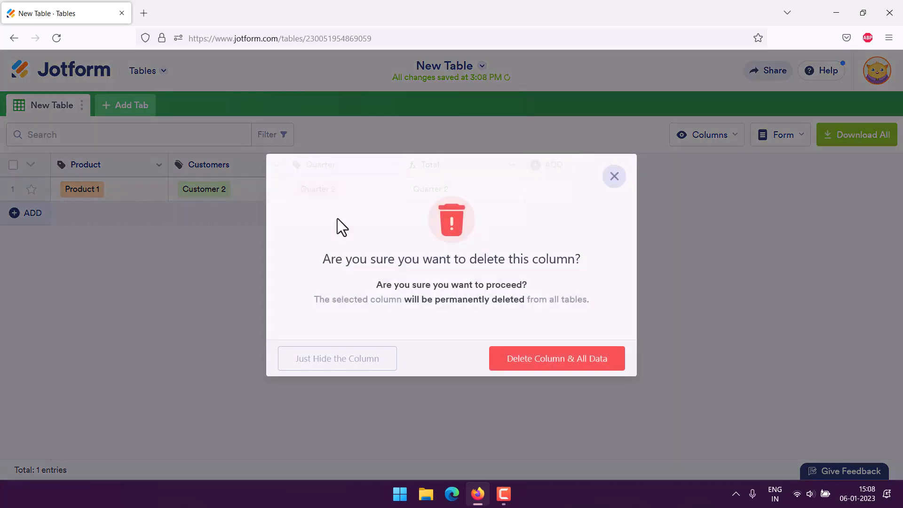
left_click(539, 361)
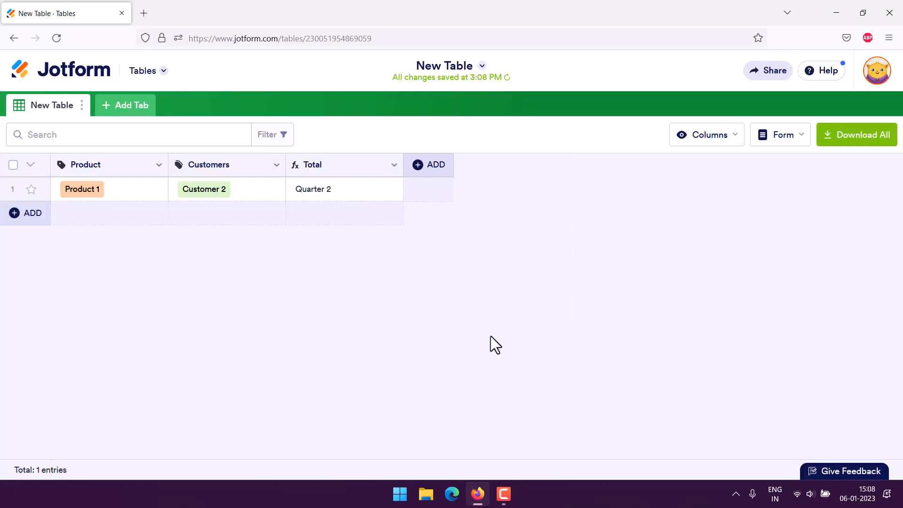
Step: Add a Number column named "Quarter" with 1.000 precision and place it between Customers and Total
left_click(418, 166)
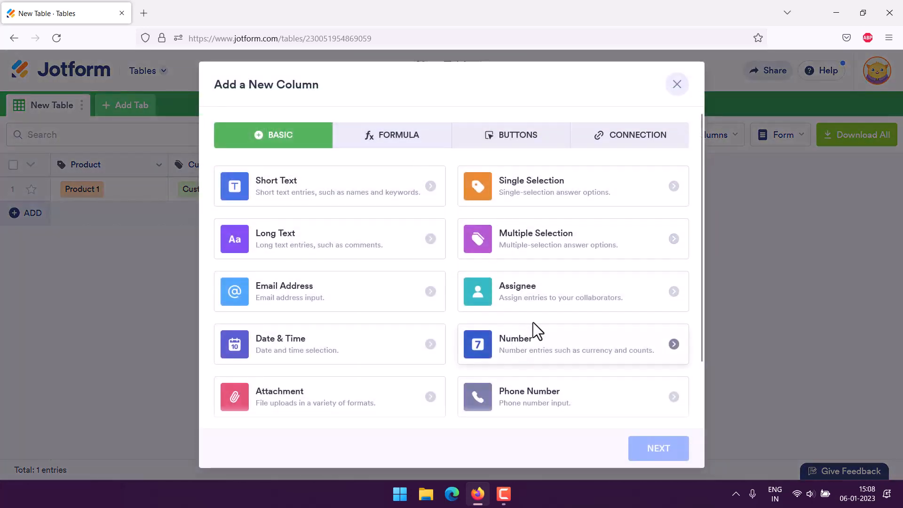
scroll(533, 325, "down", 3)
left_click(522, 286)
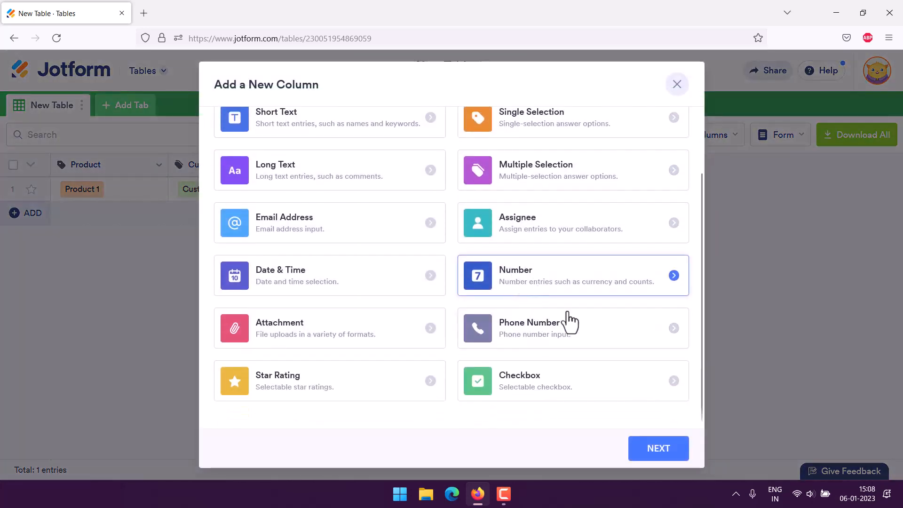
left_click(657, 451)
type("Quarter")
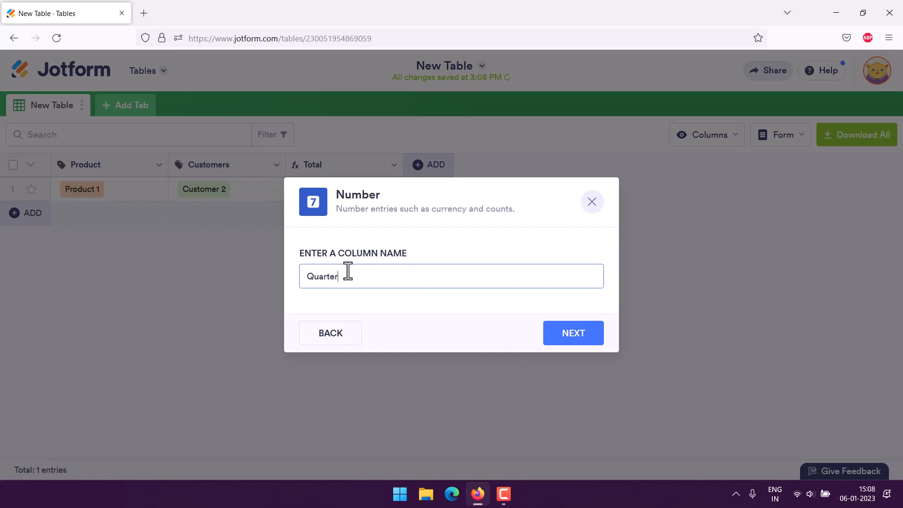
left_click(569, 335)
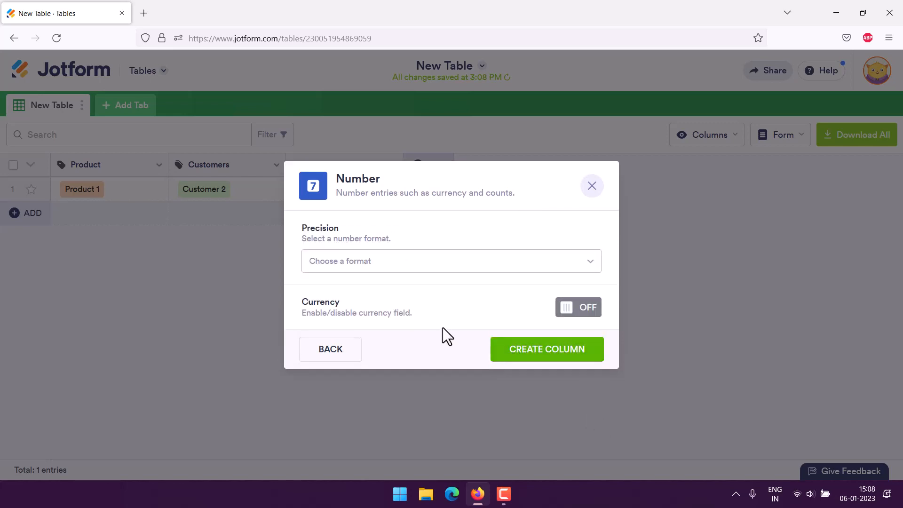
left_click(366, 272)
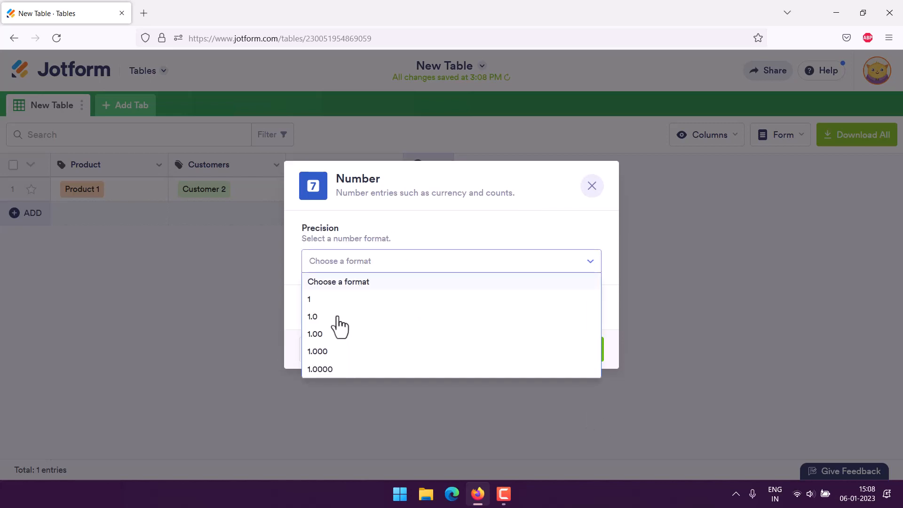
left_click(331, 353)
left_click(540, 352)
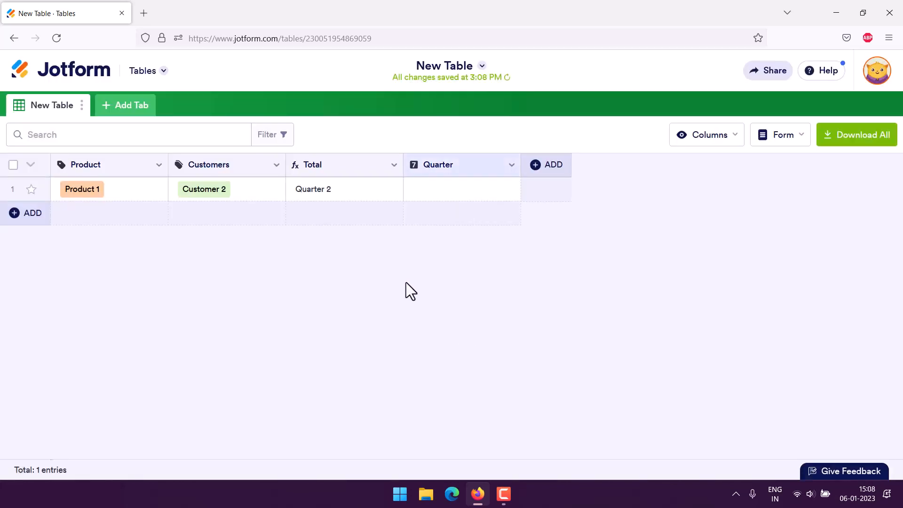
left_click_drag(470, 159, 329, 162)
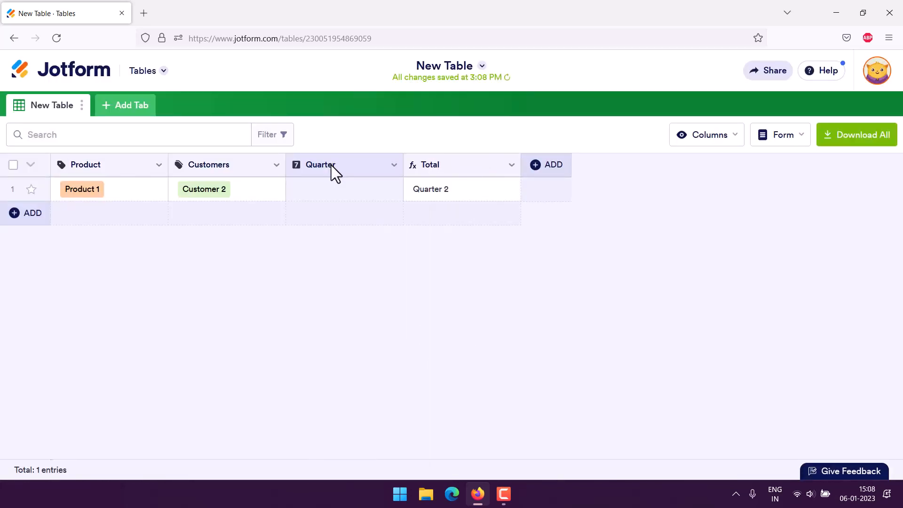
Step: Set the first entry's Quarter value to 250
left_click(363, 185)
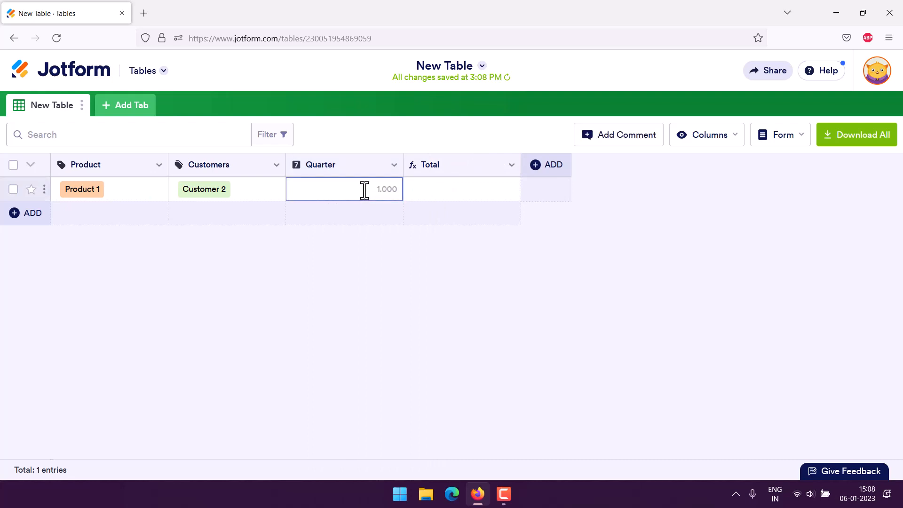
type("2500")
key("BackSpace")
key("BackSpace")
type("0")
key("Return")
left_click(444, 192)
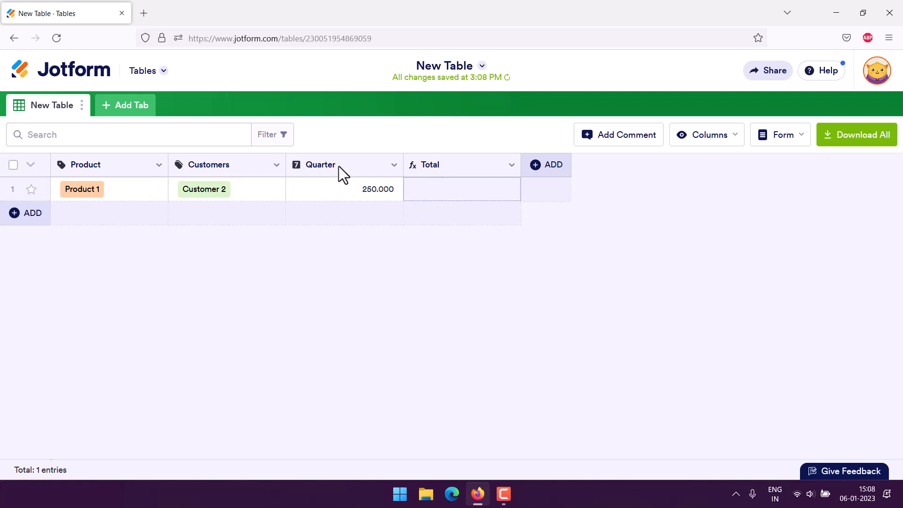
Step: Replace the Total column's broken formula reference with = followed by the new Quarter column and apply the changes
left_click(394, 166)
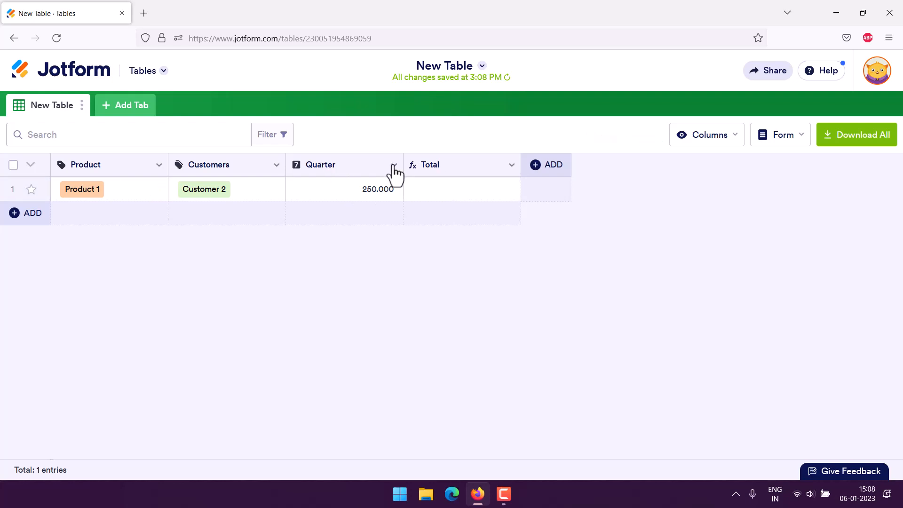
left_click(486, 253)
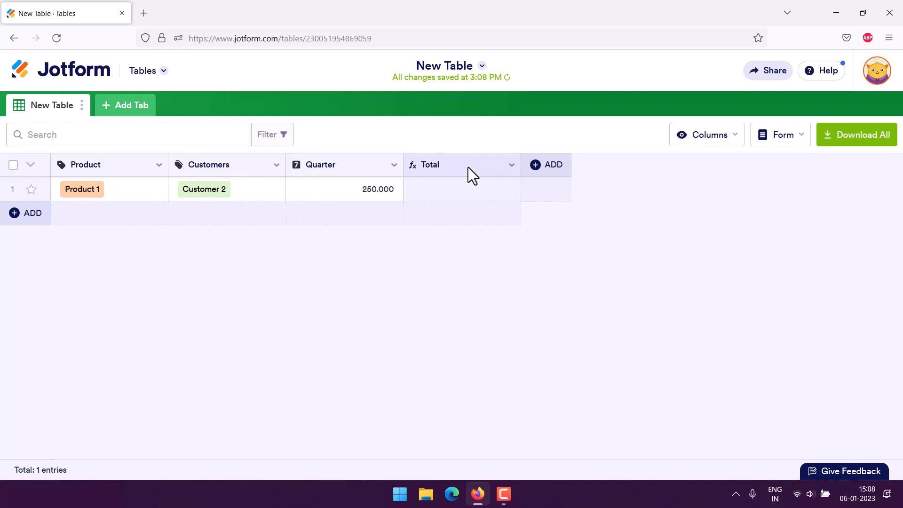
left_click(512, 165)
scroll(471, 282, "down", 1)
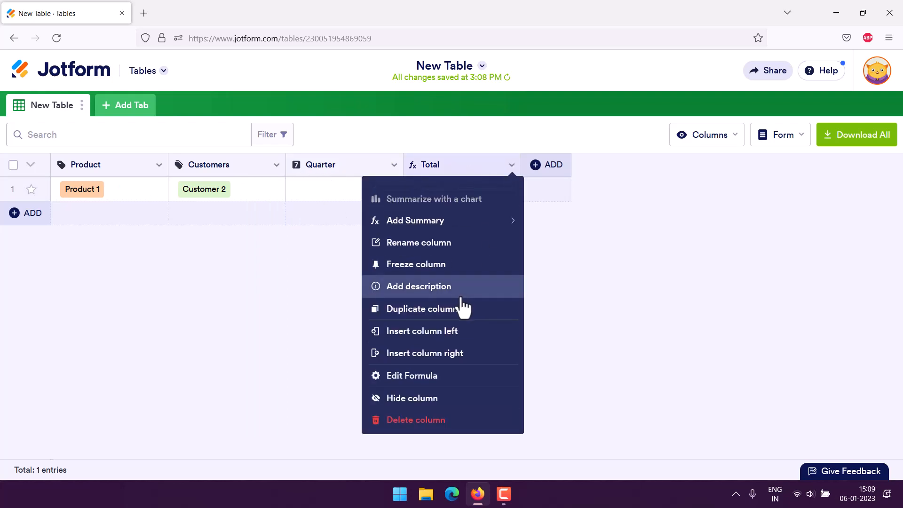
left_click(453, 377)
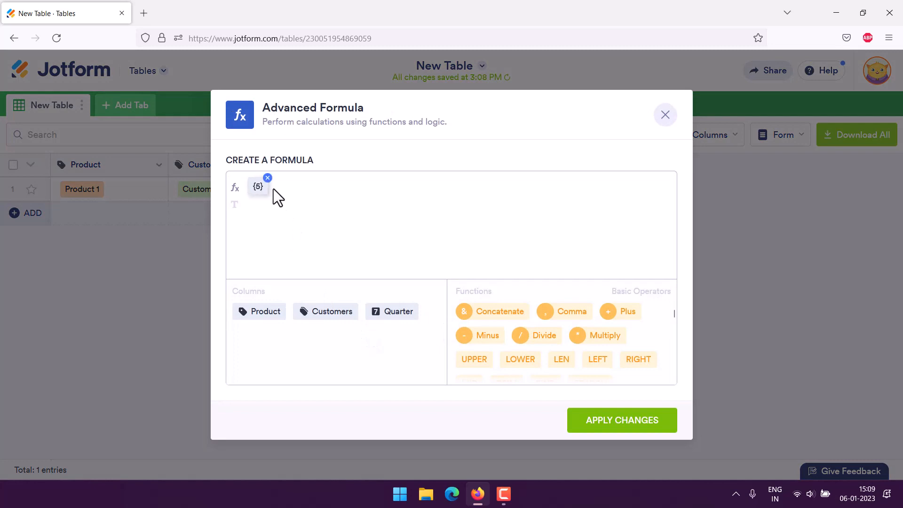
left_click(266, 181)
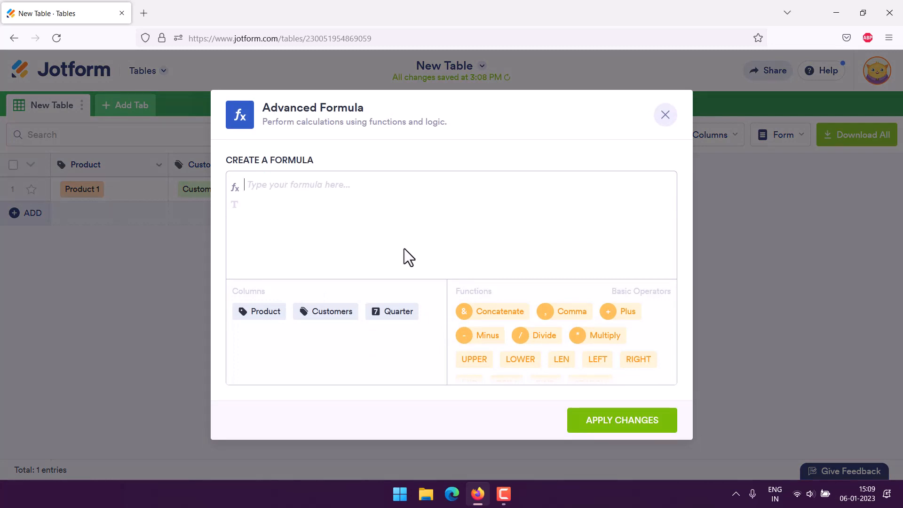
type("=")
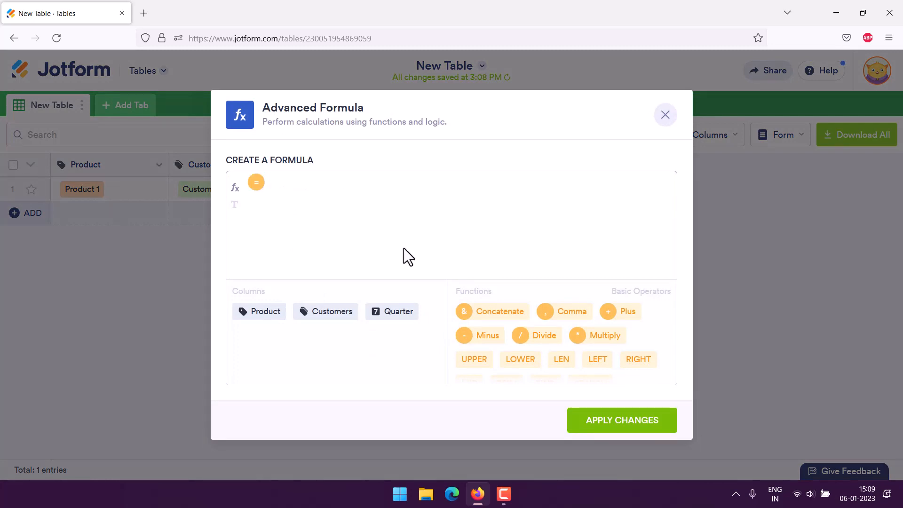
left_click(403, 314)
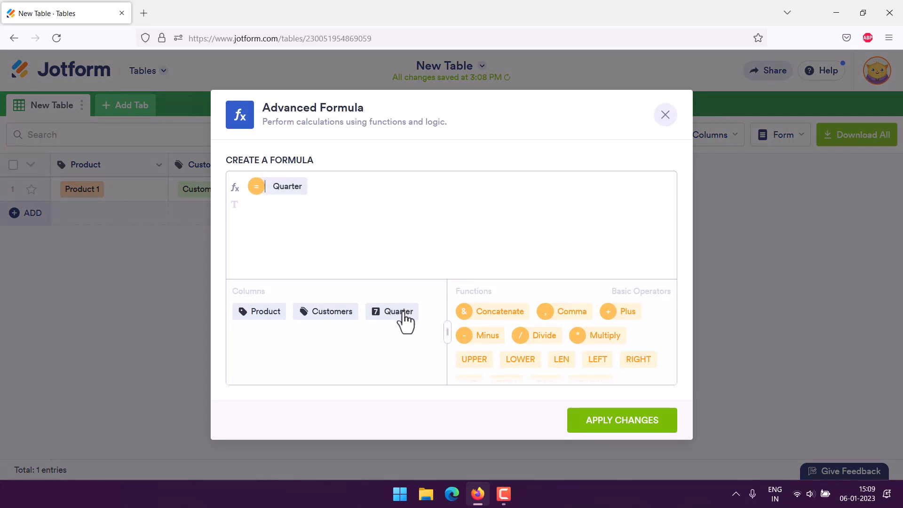
left_click(614, 429)
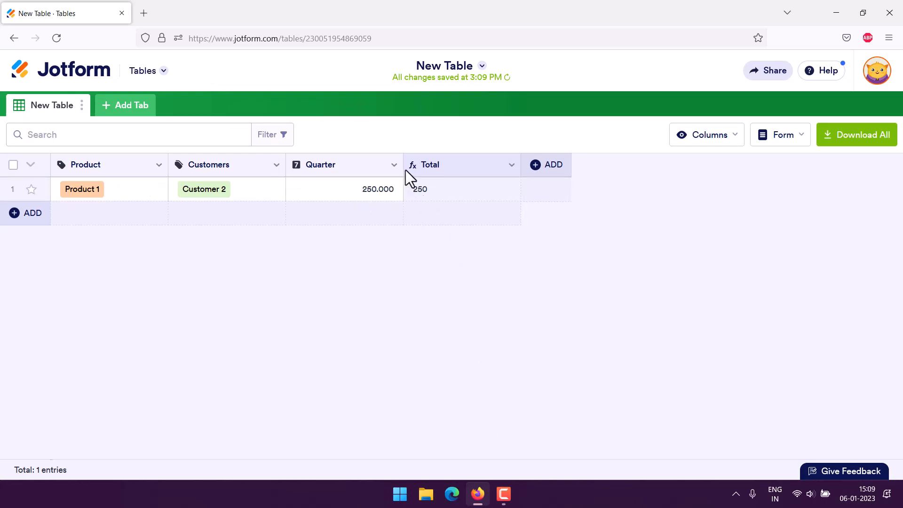
Step: Add a Number column named "Expense" with 1.000 precision and place it between Quarter and Total
left_click(549, 167)
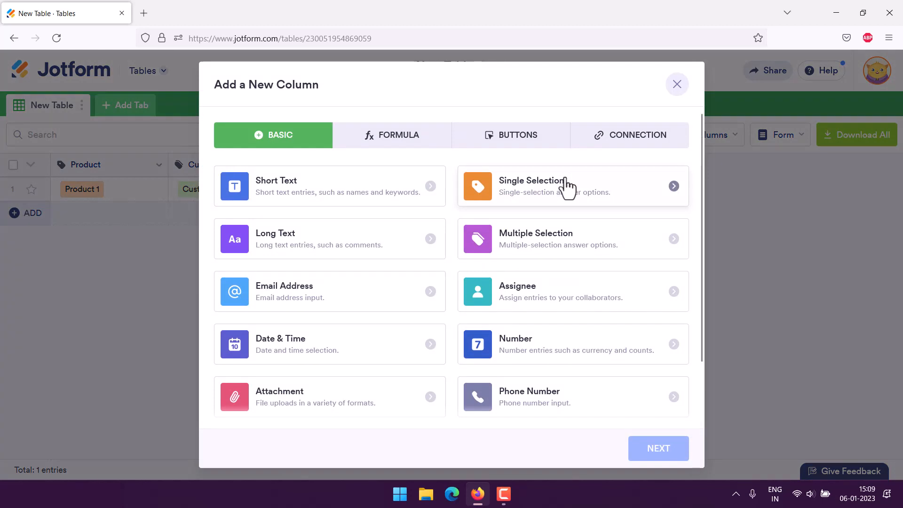
left_click(611, 362)
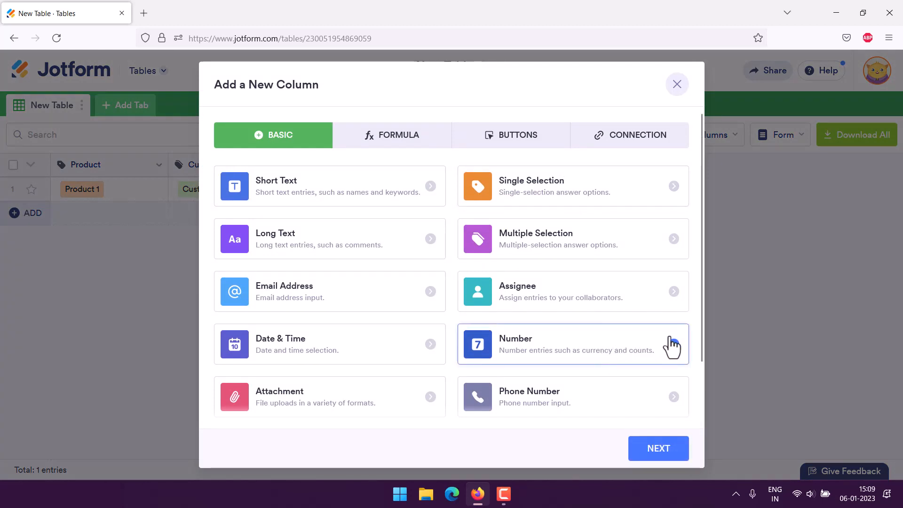
left_click(657, 449)
type("Exp")
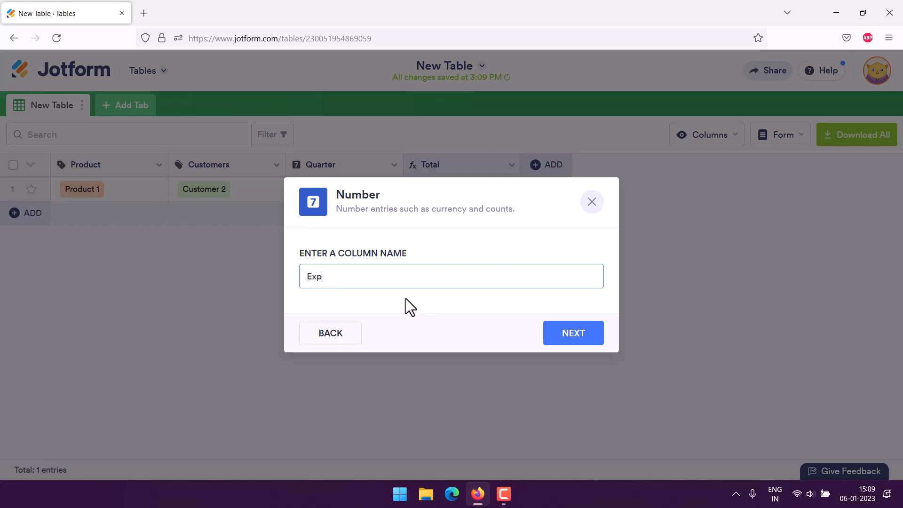
type("ense")
left_click(574, 343)
left_click(332, 270)
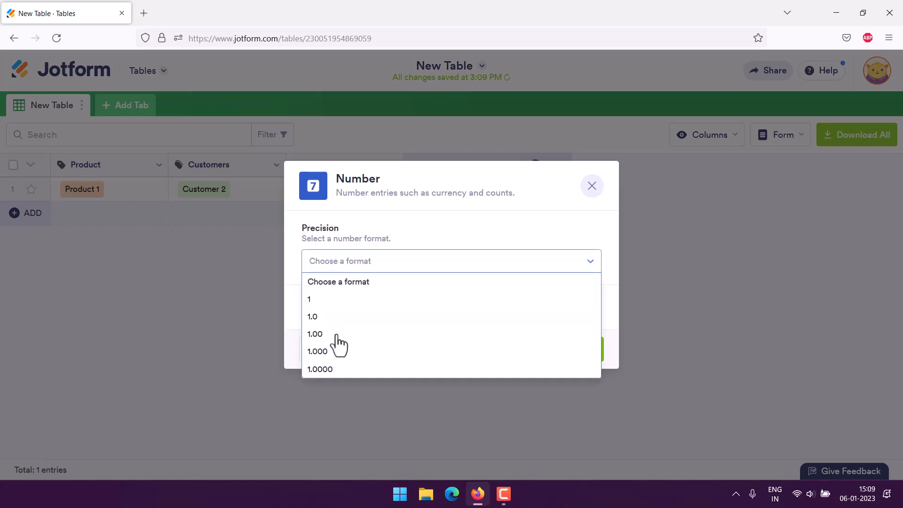
left_click(330, 351)
left_click(559, 350)
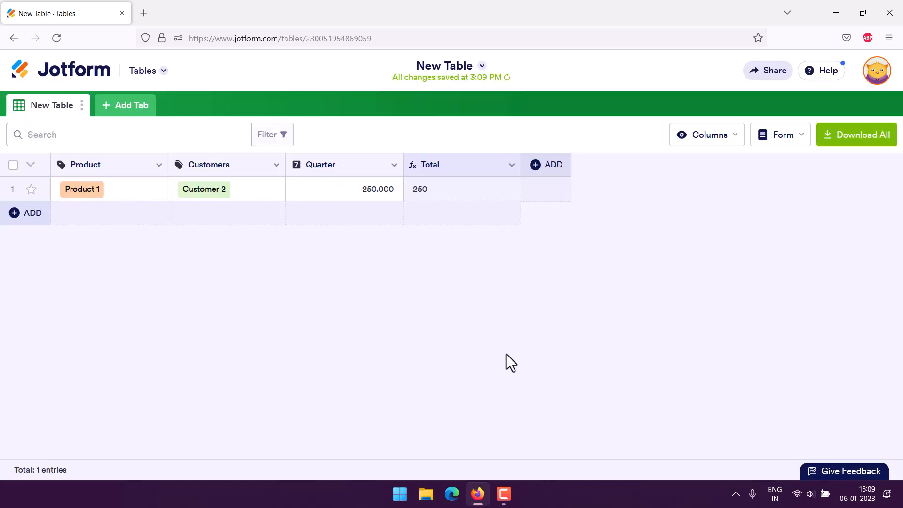
left_click_drag(566, 163, 411, 163)
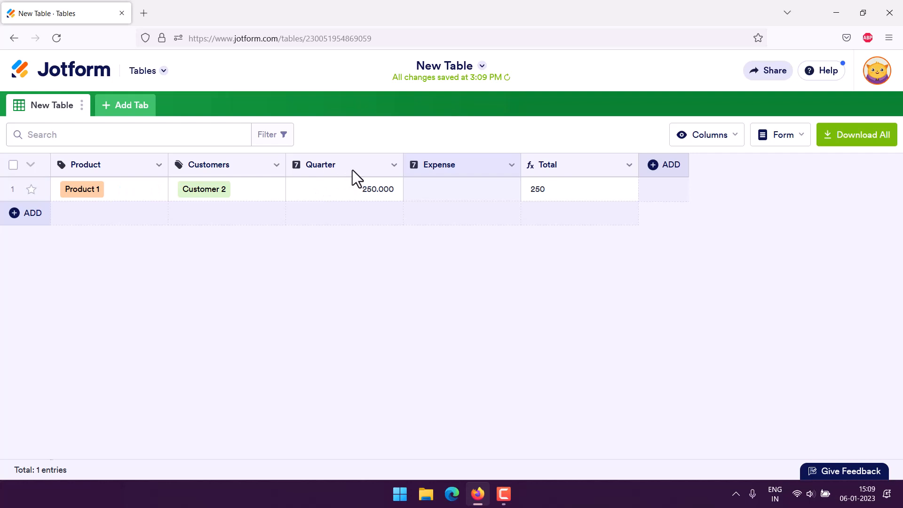
Step: Set the first entry's Expense value to 25
left_click(475, 187)
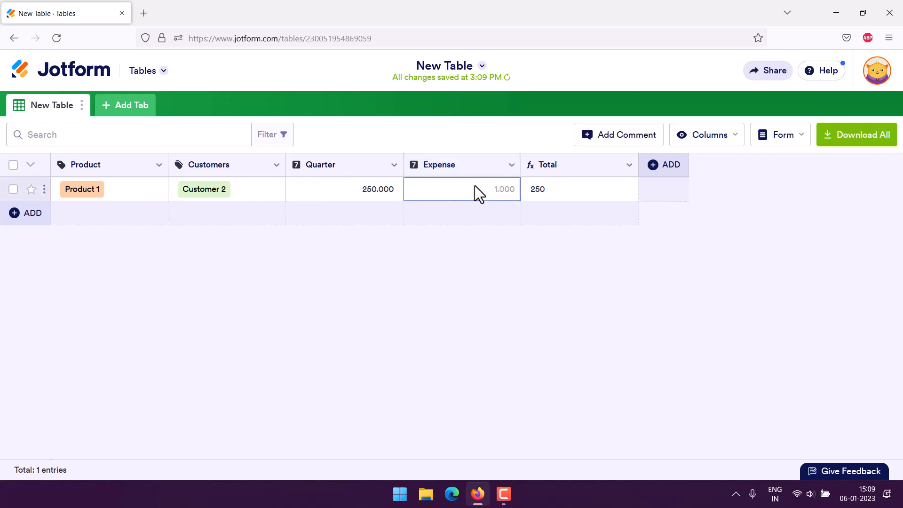
type("25")
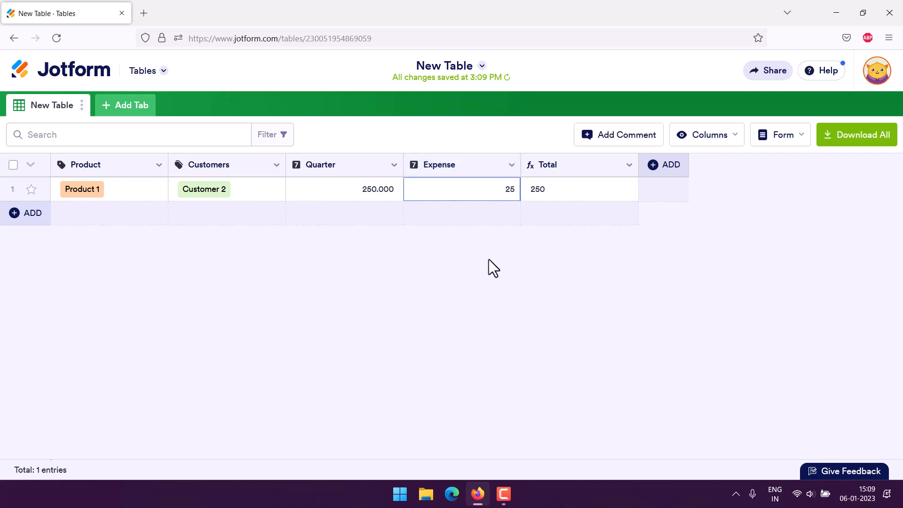
left_click(537, 228)
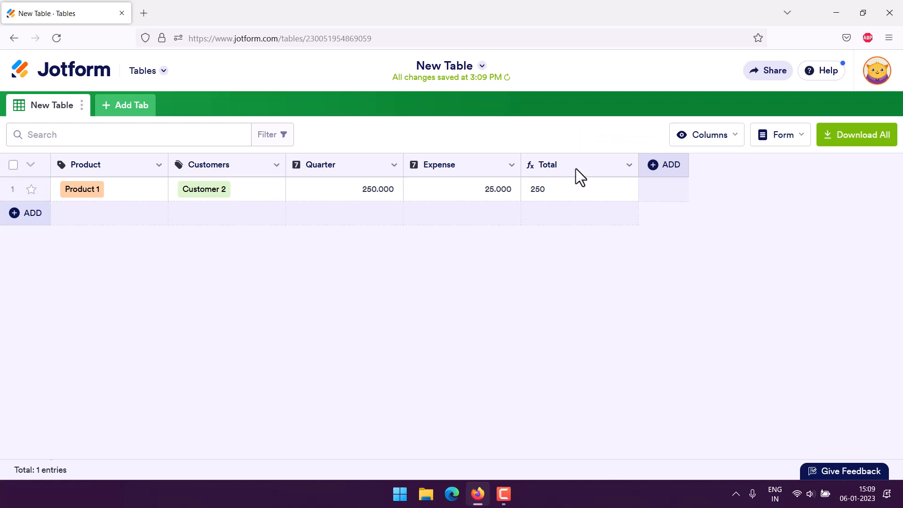
Step: Edit the Total column's formula to calculate Quarter minus Expense and apply the changes
left_click(629, 166)
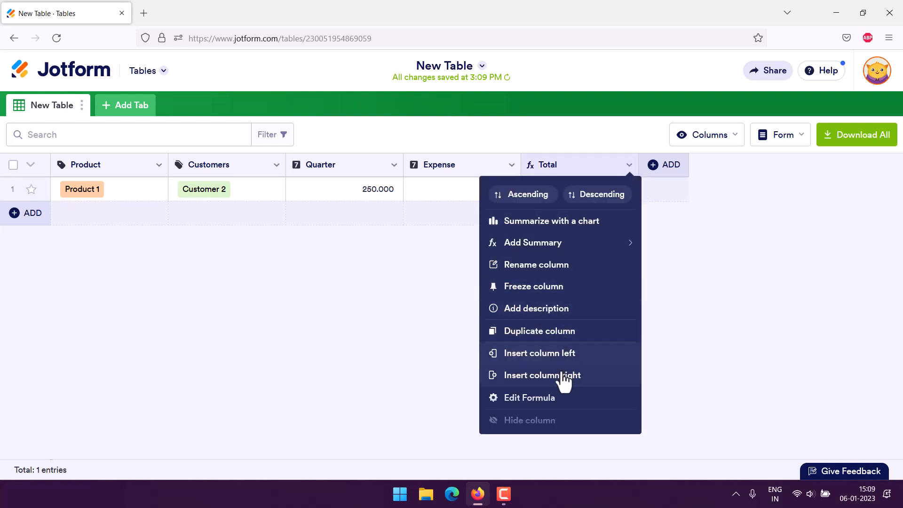
left_click(555, 399)
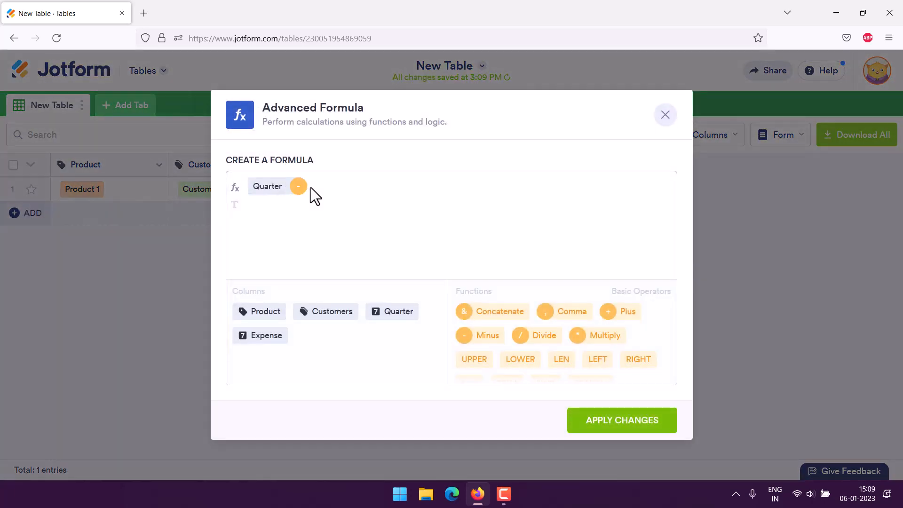
type("E")
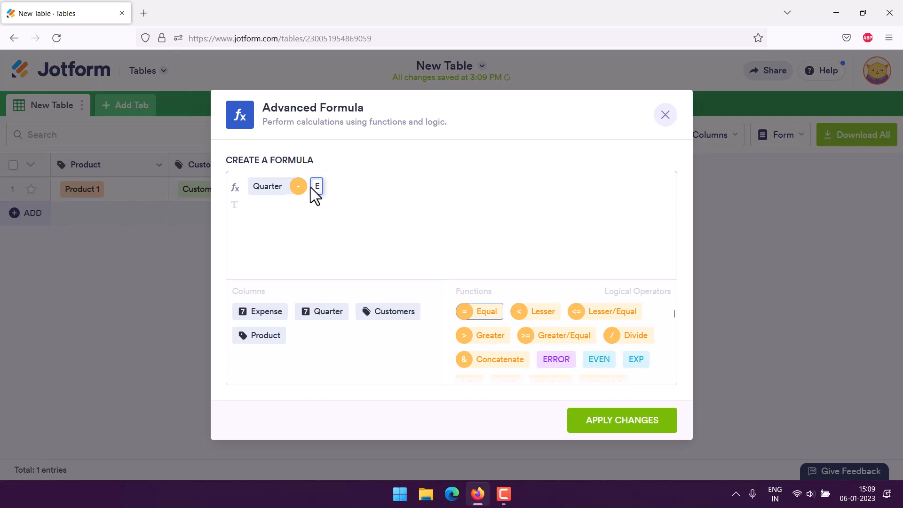
left_click(264, 310)
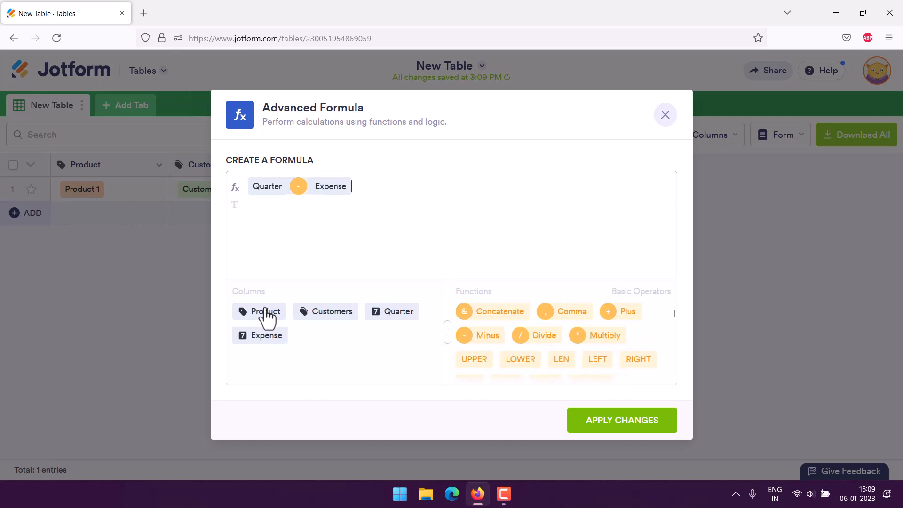
left_click(626, 426)
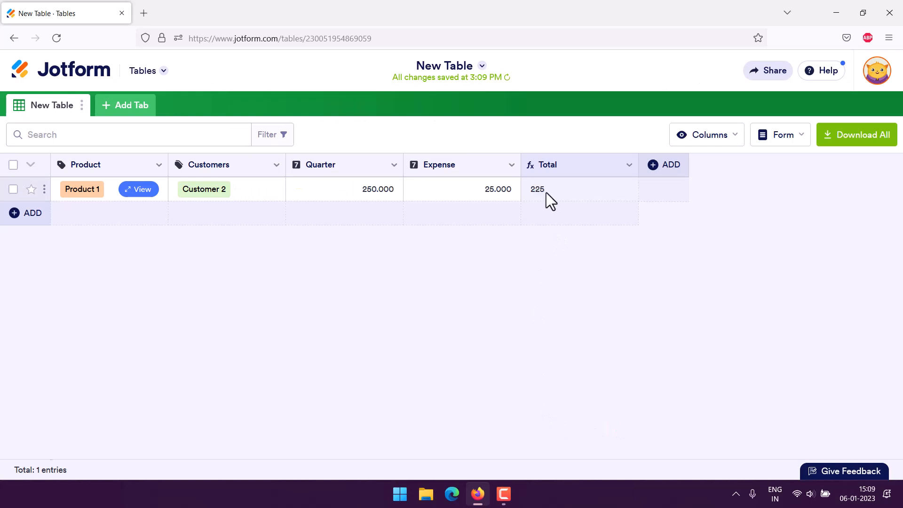
Step: Rename the Total column as "Total Balance"
left_click(628, 167)
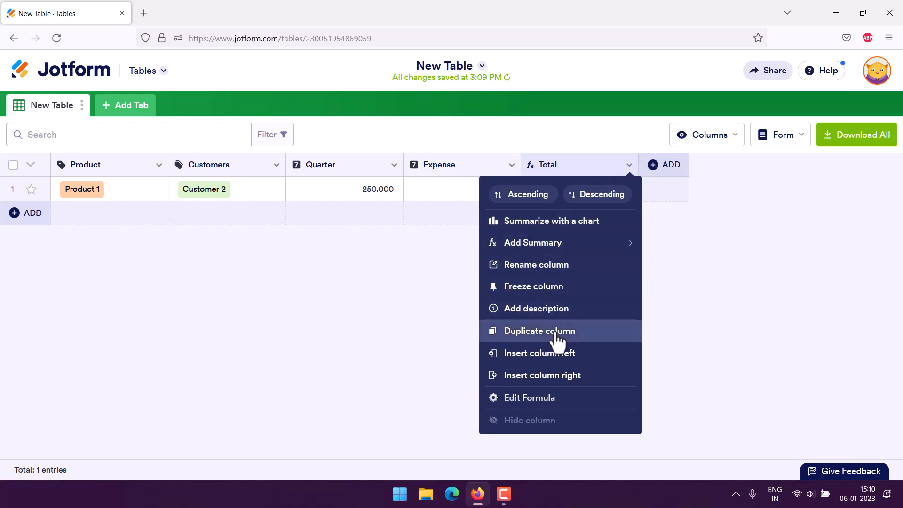
scroll(596, 335, "down", 1)
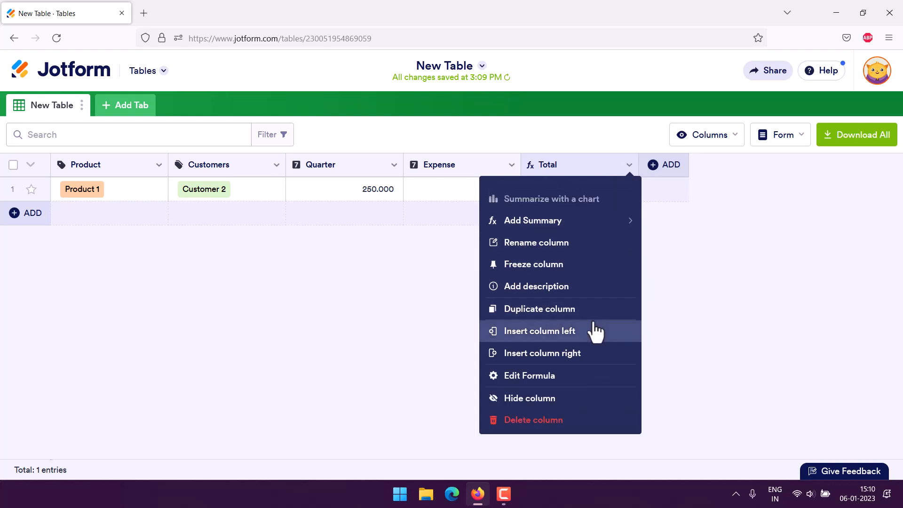
scroll(596, 332, "up", 1)
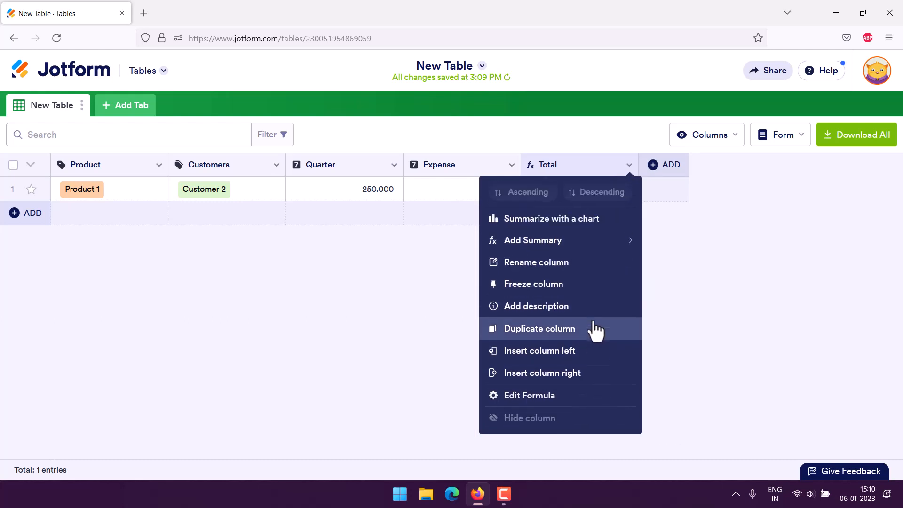
left_click(539, 265)
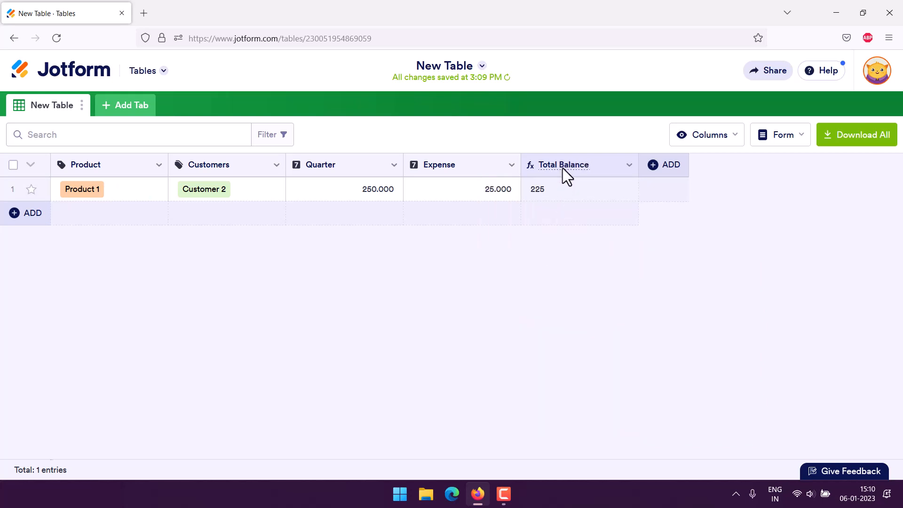
left_click(562, 250)
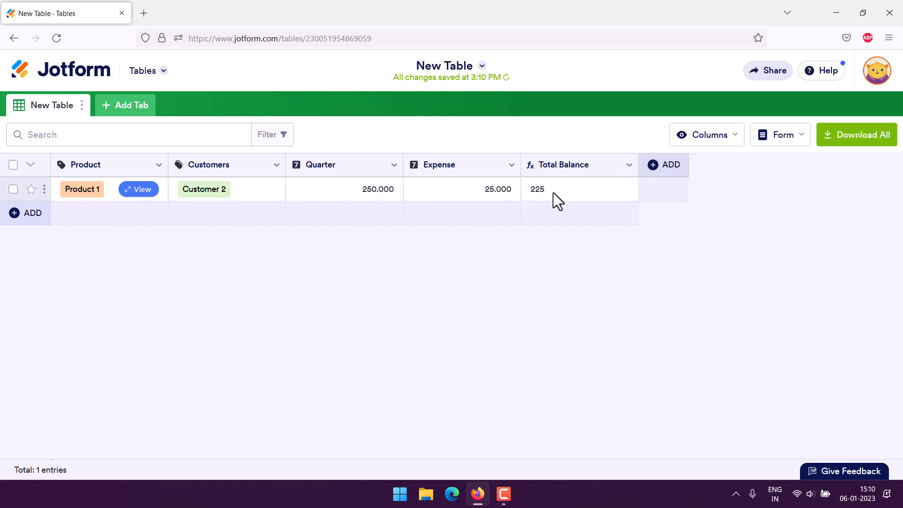
Step: Add a second entry with Product 3 as the product and Customer 5 as the customer
left_click(26, 217)
left_click(107, 213)
left_click(78, 214)
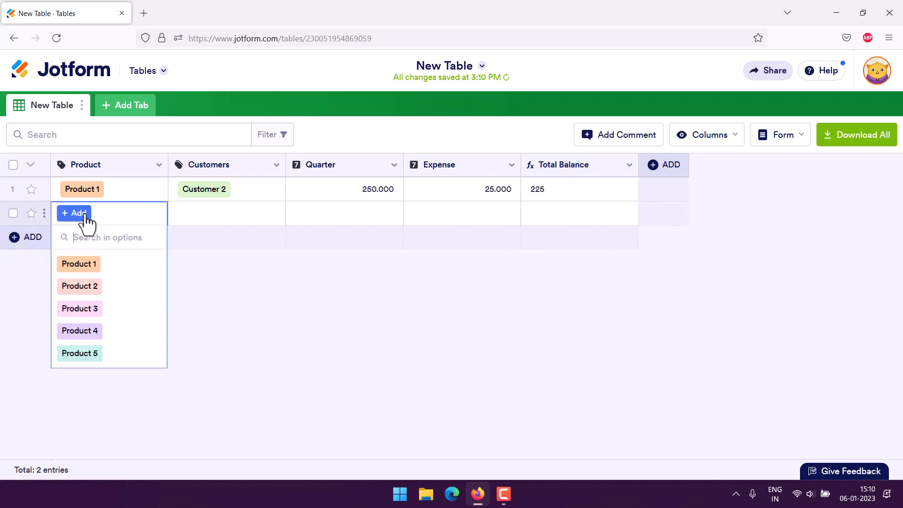
left_click(89, 310)
left_click(222, 213)
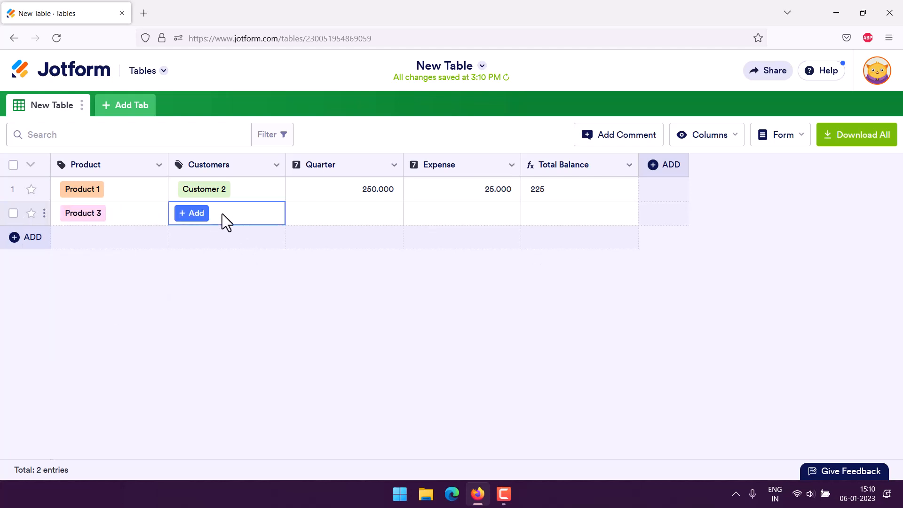
left_click(192, 213)
left_click(203, 353)
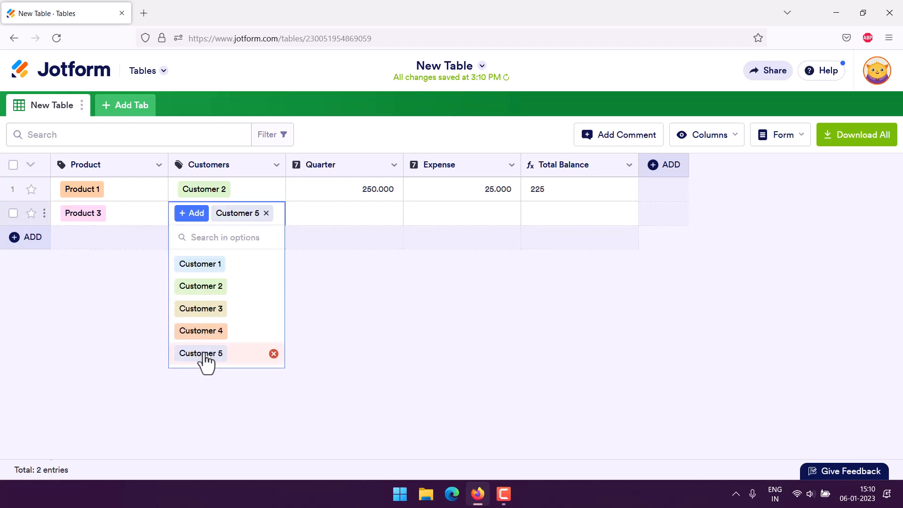
Step: Set the second entry's Quarter value to 500 and its Expense value to 33
left_click(368, 216)
left_click(368, 217)
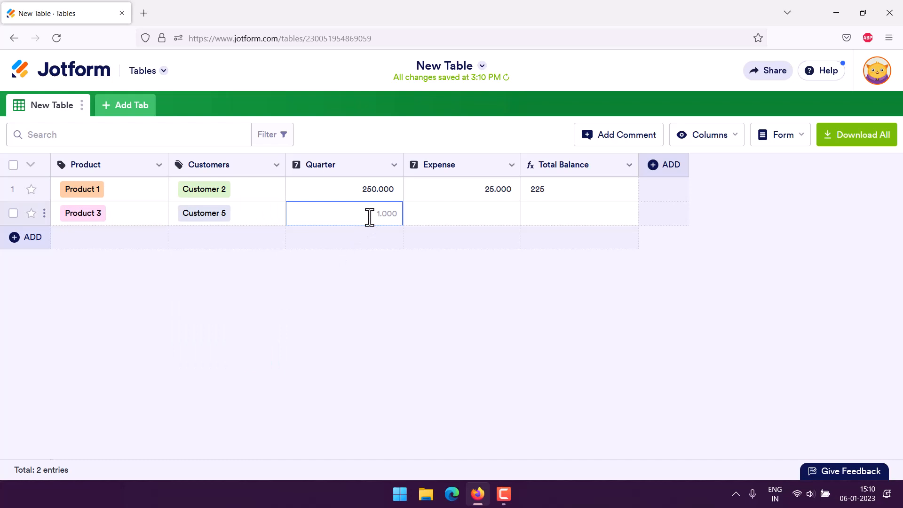
type("5000")
key("BackSpace")
key("Tab")
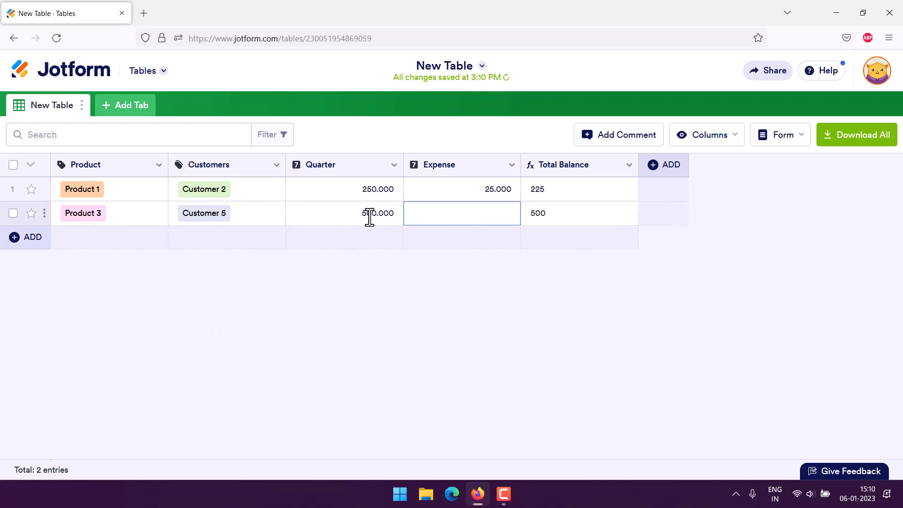
type("33")
key("Tab")
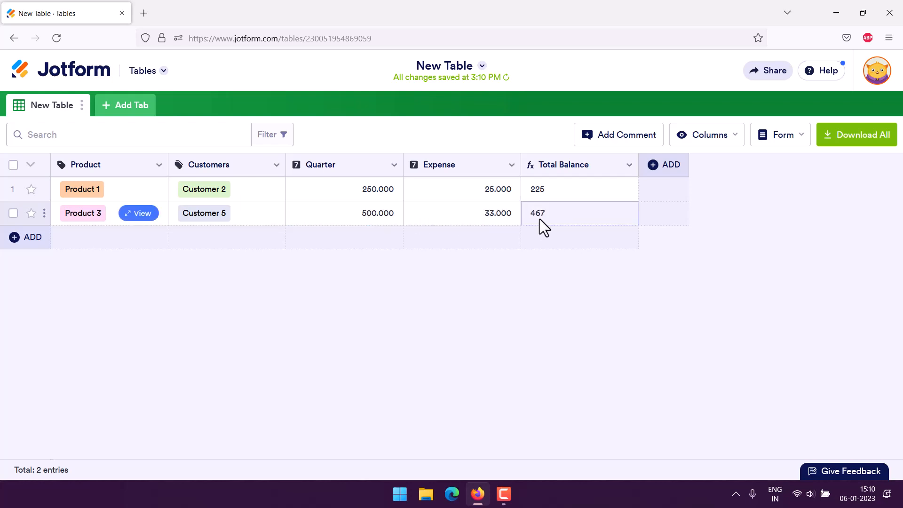